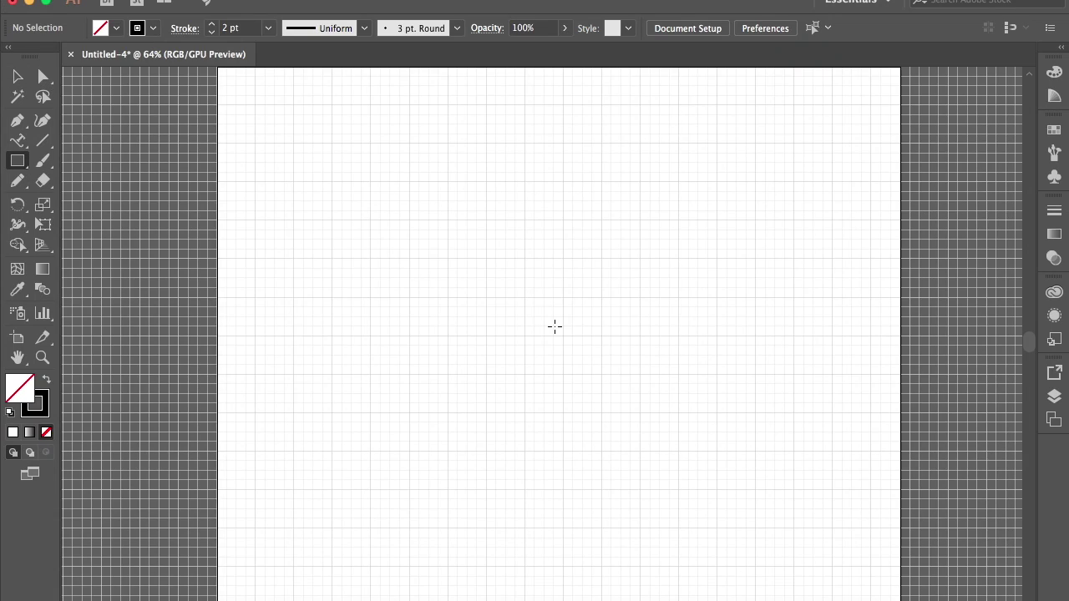
- Zoom in and pencil the spiky hair and head outline above the small square
key("ctrl+plus")
scroll(539, 339, "up", 3)
left_click(657, 265)
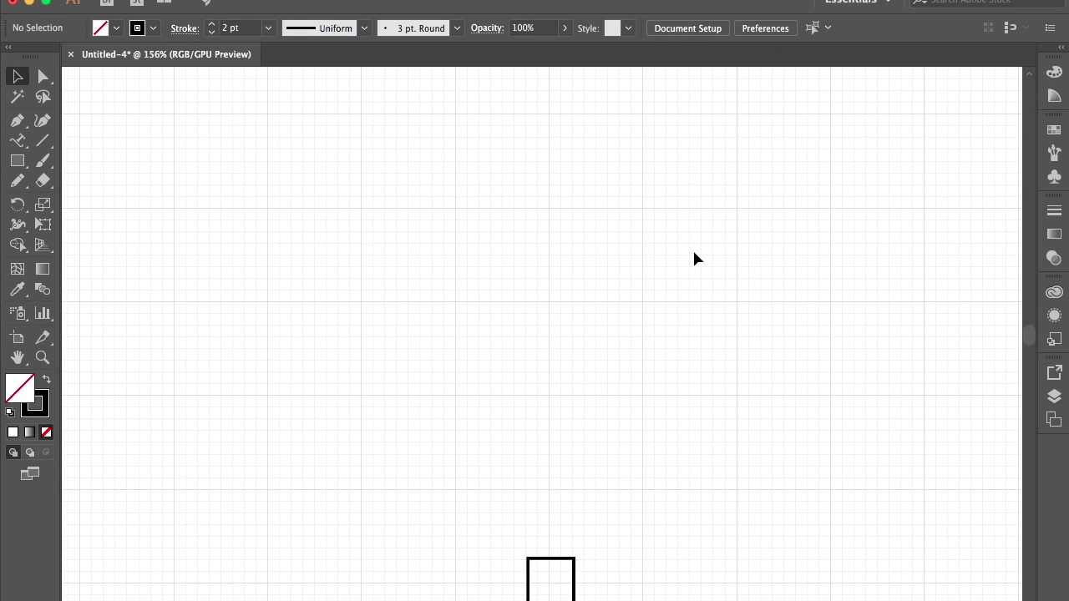
key("n")
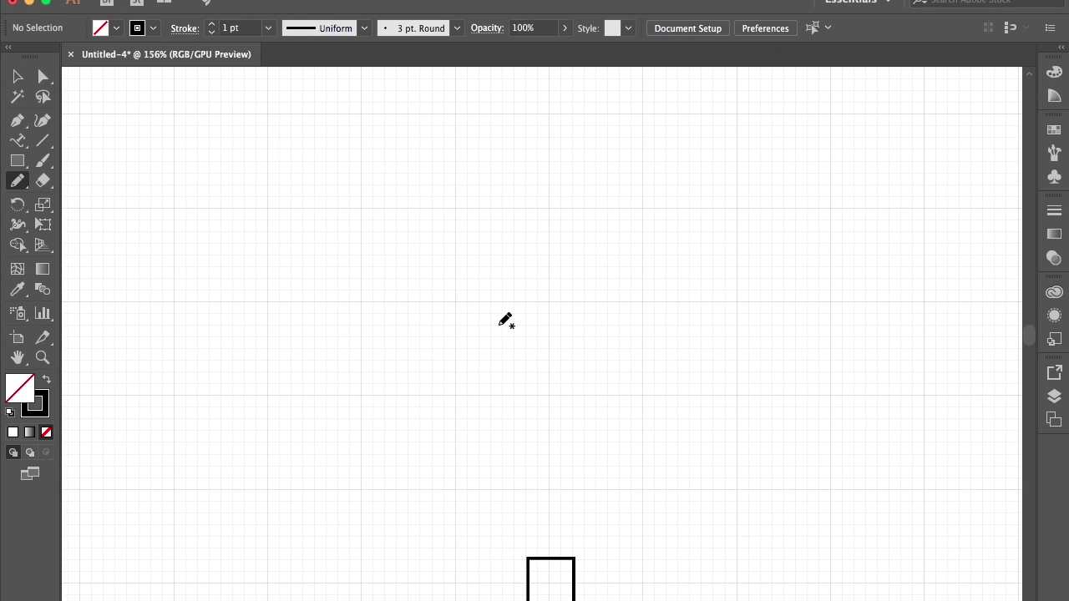
left_click_drag(504, 308, 562, 291)
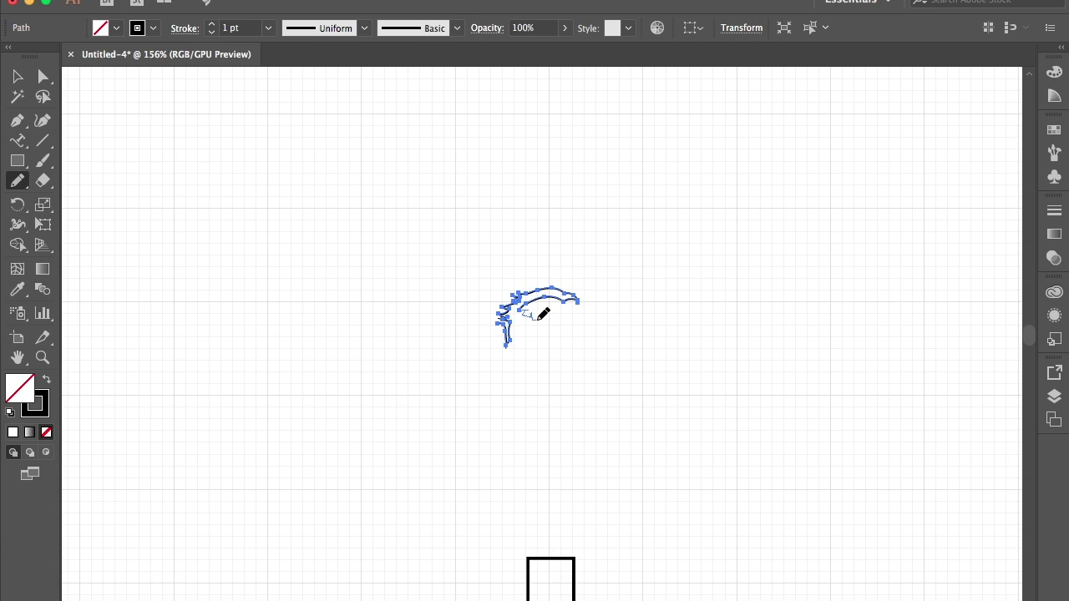
left_click_drag(526, 325, 519, 334)
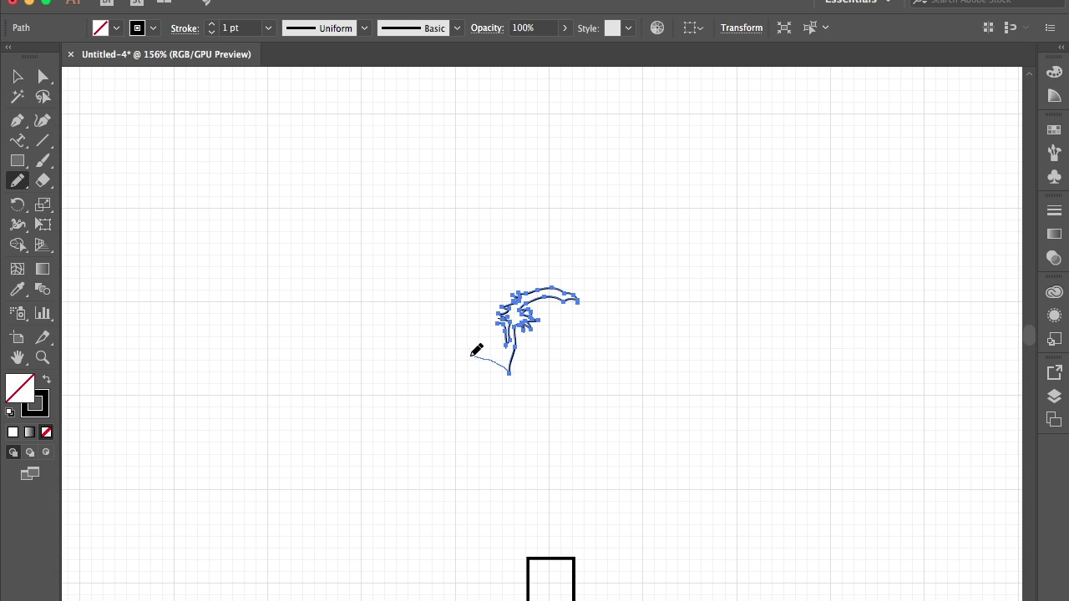
mouse_move(473, 354)
left_mouse_down()
mouse_move(369, 322)
mouse_move(498, 323)
mouse_move(449, 354)
mouse_move(382, 323)
left_mouse_up()
key("v")
left_click(183, 167)
- Draw the left upper arm sleeve outline as a black freehand stroke
key("n")
key("v")
left_click(211, 217)
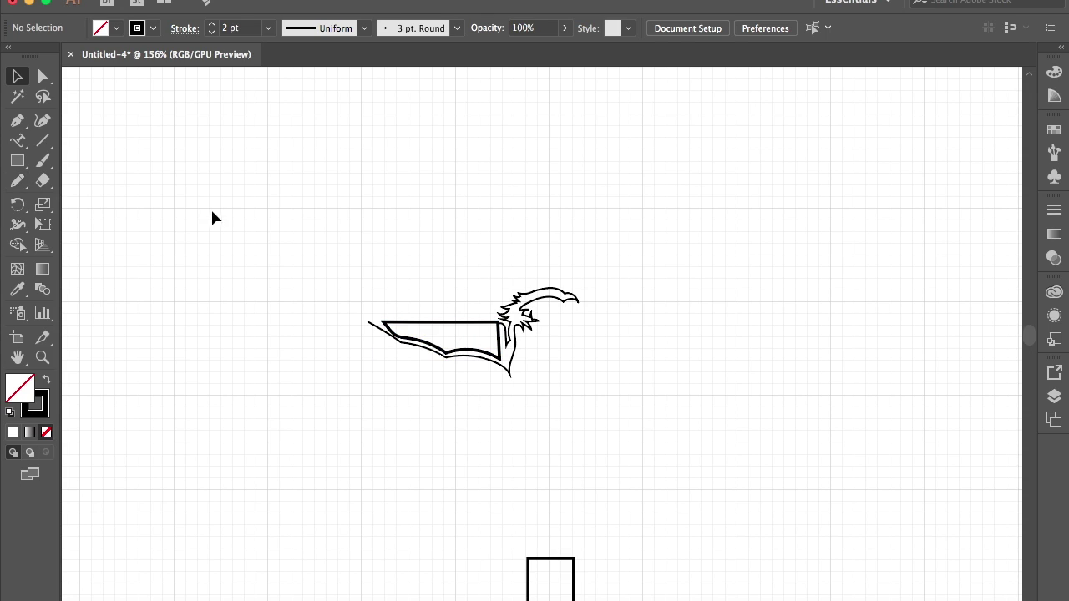
left_click(512, 353)
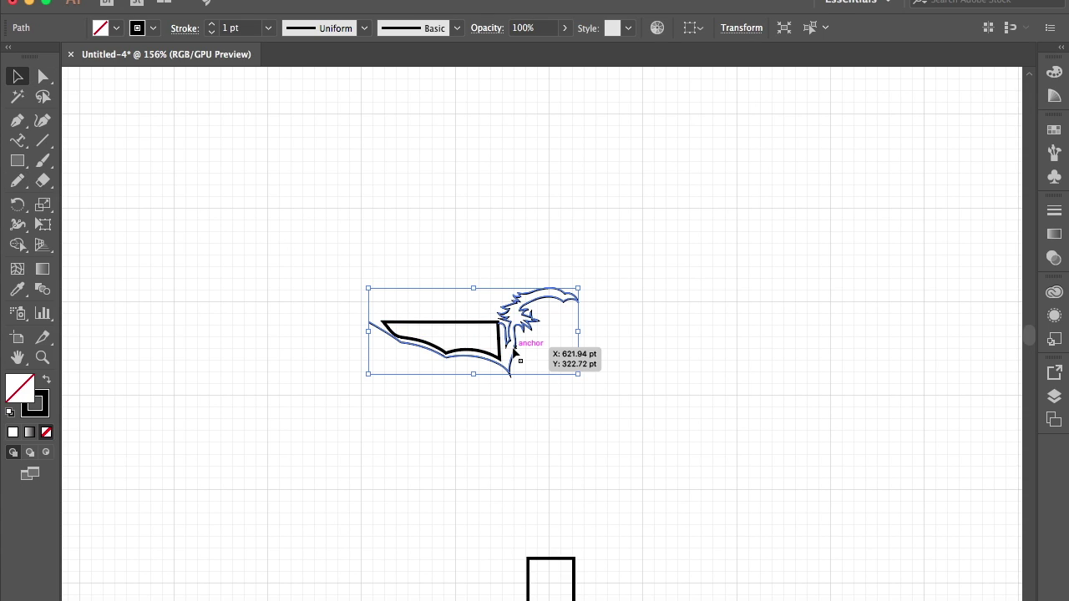
key("n")
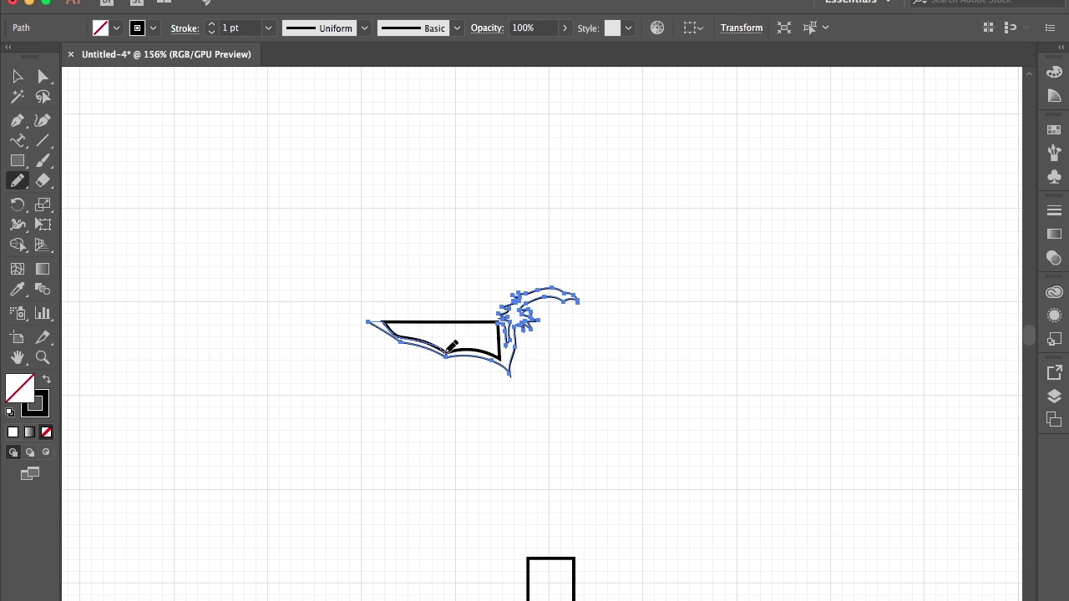
key("v")
left_click(460, 305)
key("n")
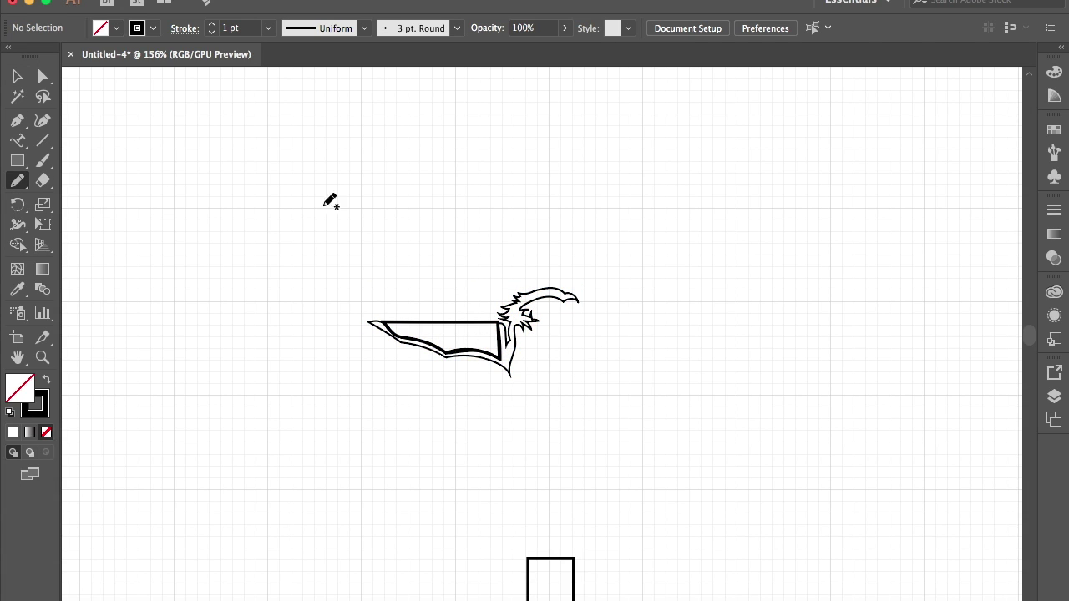
scroll(516, 358, "up", 5)
- Replace a stray stroke with an ear below the hair, using a 2 pt stroke weight
key("ctrl+z")
mouse_move(501, 322)
left_mouse_down()
mouse_move(506, 409)
mouse_move(516, 323)
left_mouse_up()
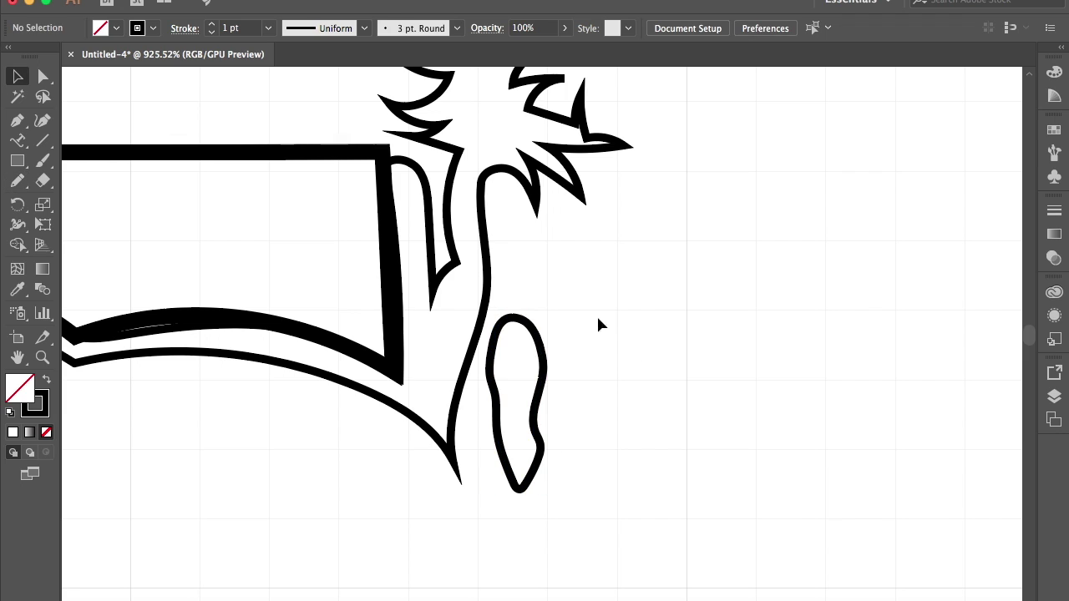
scroll(596, 323, "down", 5)
key("v")
left_click(17, 180)
left_click(211, 23)
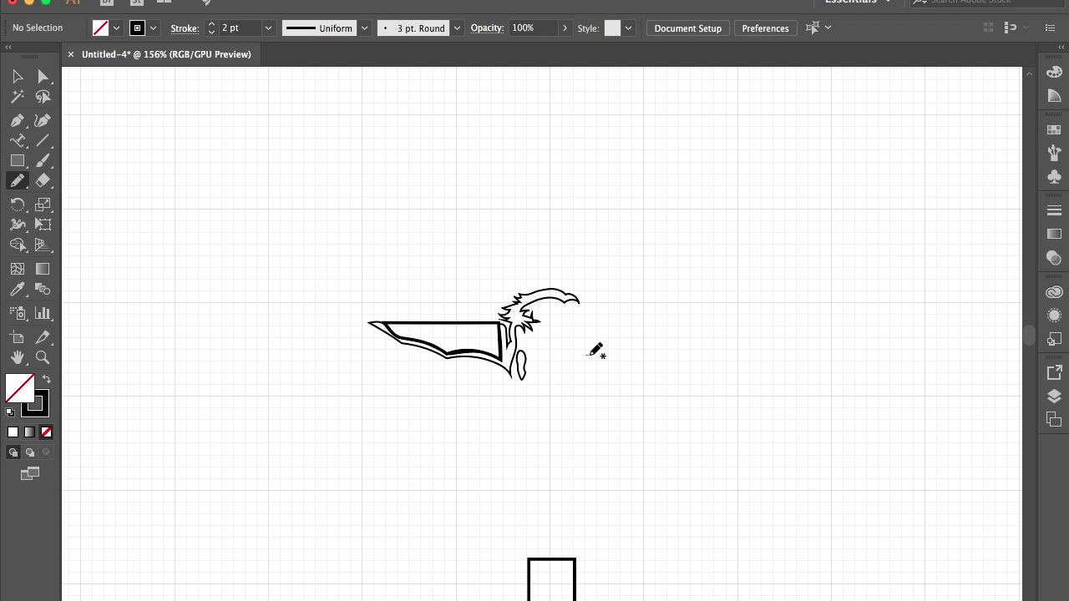
- Draw the right upper arm outline with small fold slivers inside it
mouse_move(678, 316)
left_mouse_down()
mouse_move(587, 315)
mouse_move(584, 355)
left_mouse_up()
scroll(582, 309, "up", 3)
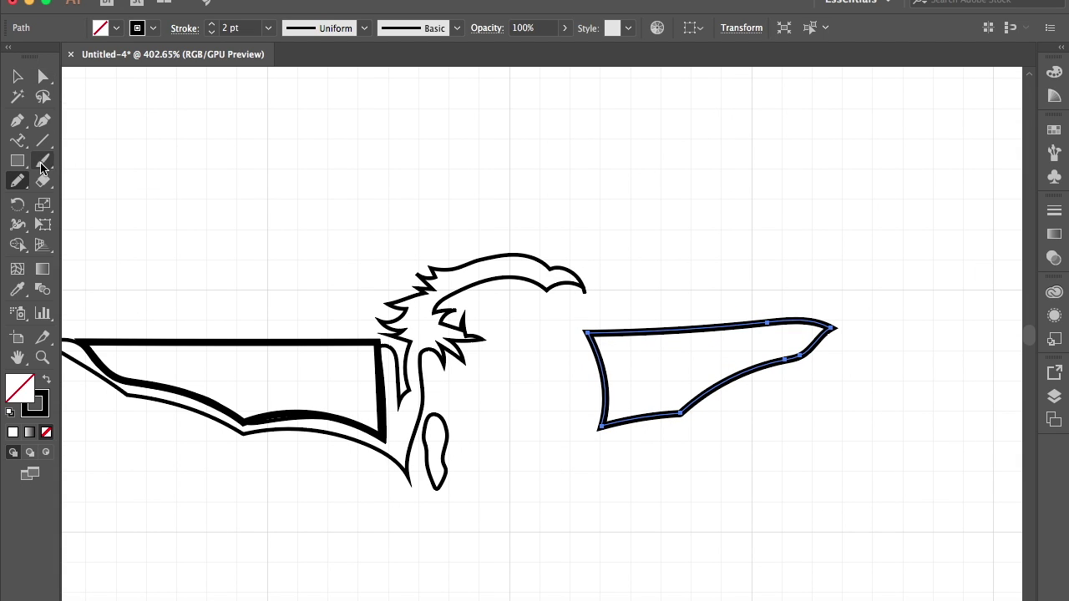
left_click(607, 361, "super")
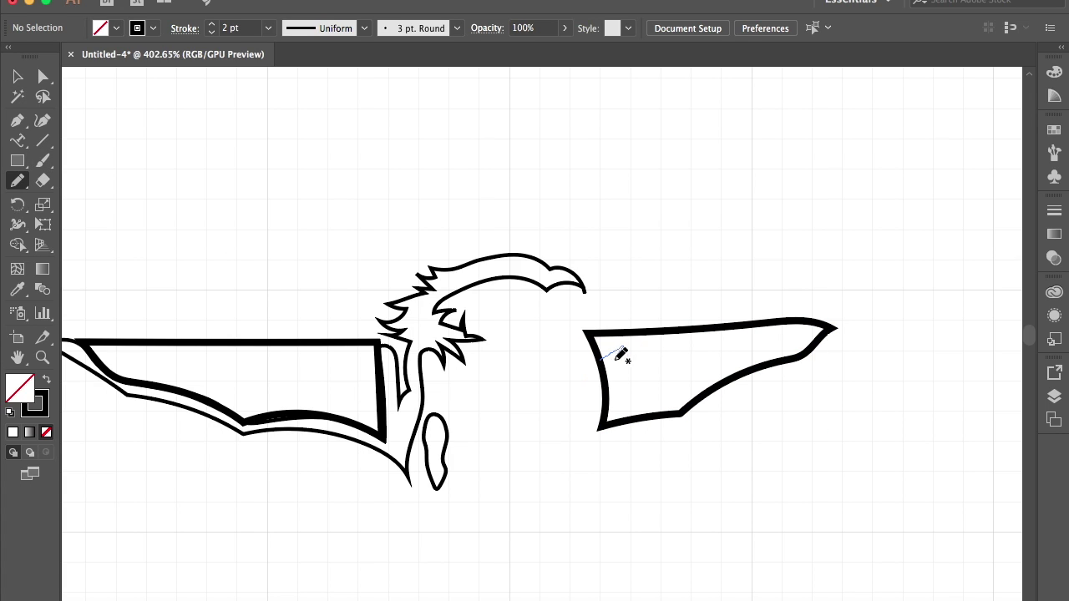
left_click_drag(611, 386, 607, 391)
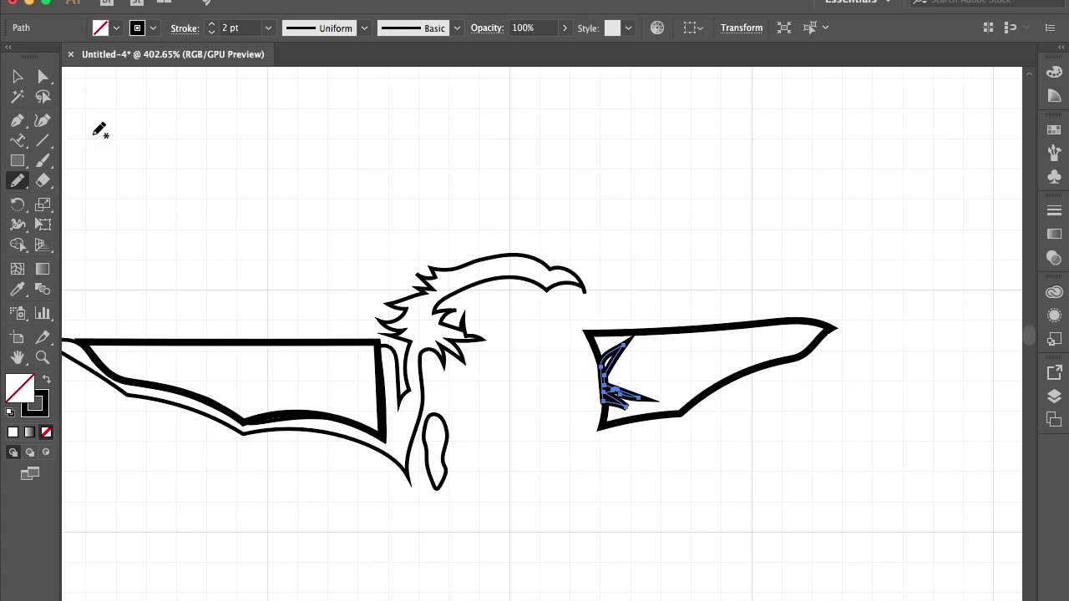
key("v")
left_click(551, 376)
key("n")
left_click(609, 351, "super")
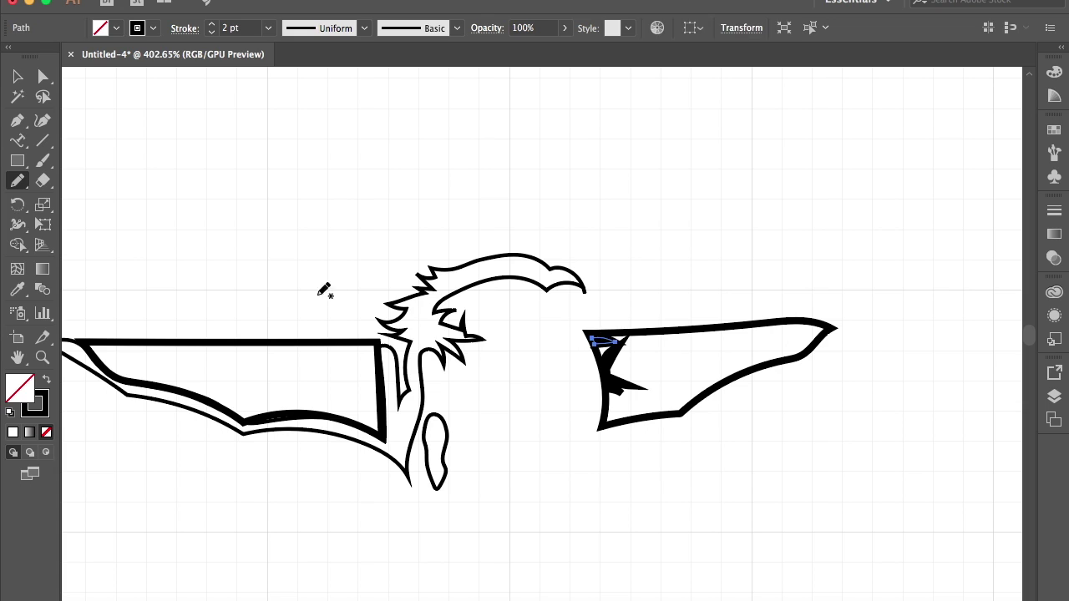
key("v")
left_click(693, 383)
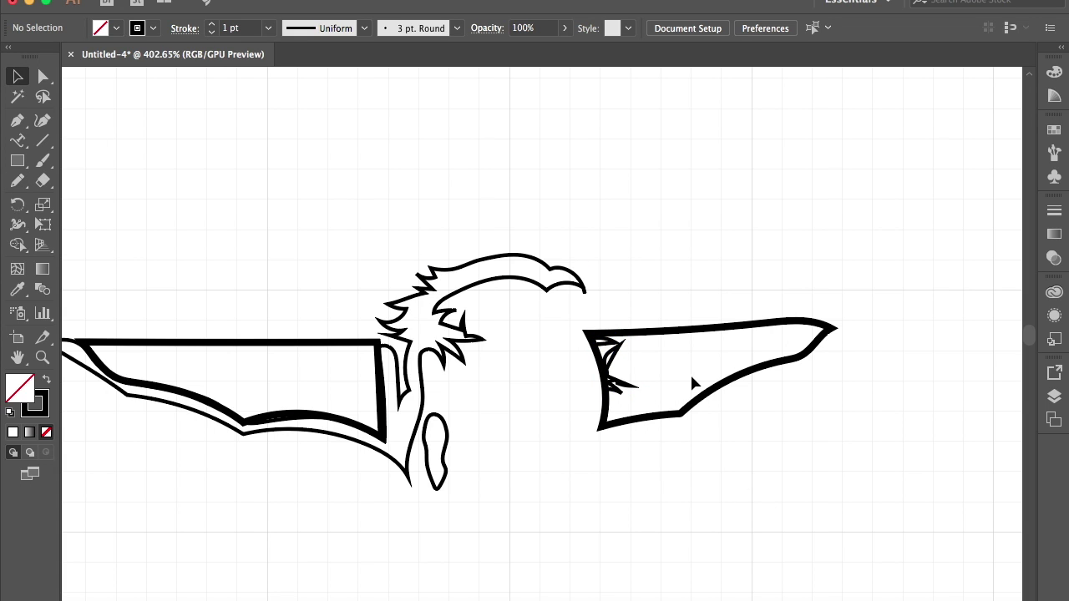
- Trace a second lower edge under the right arm, then fit the whole drawing in view
scroll(454, 461, "down", 5)
key("n")
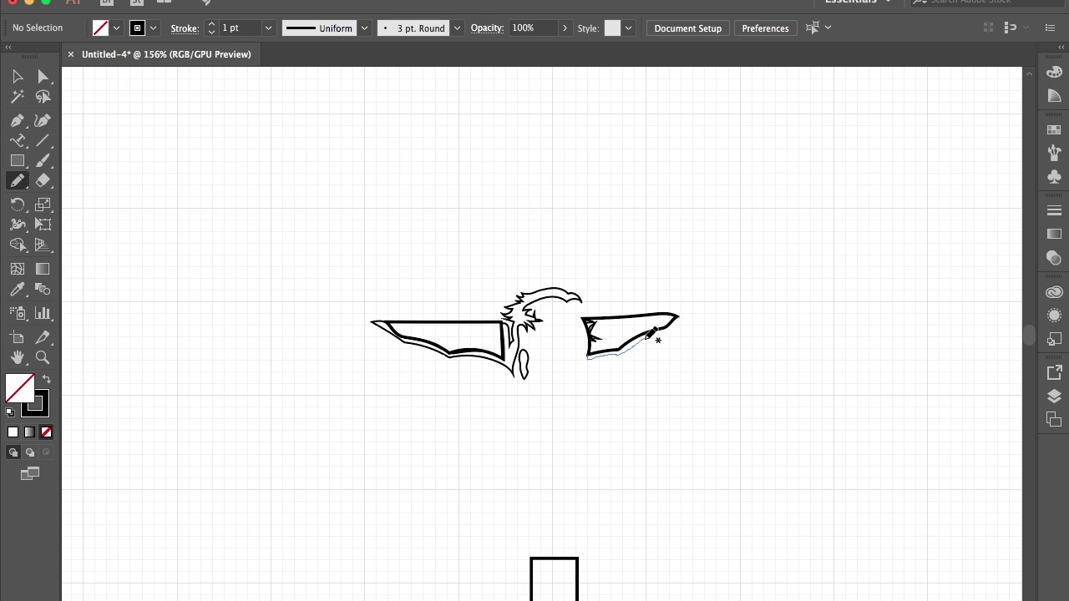
left_click_drag(687, 315, 681, 314)
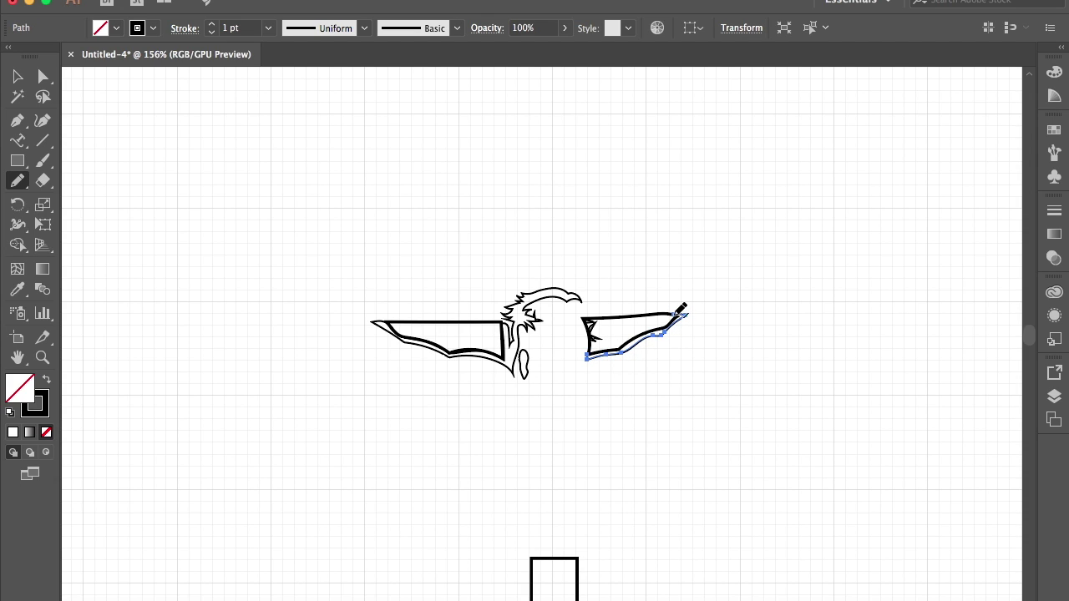
scroll(681, 314, "up", 8)
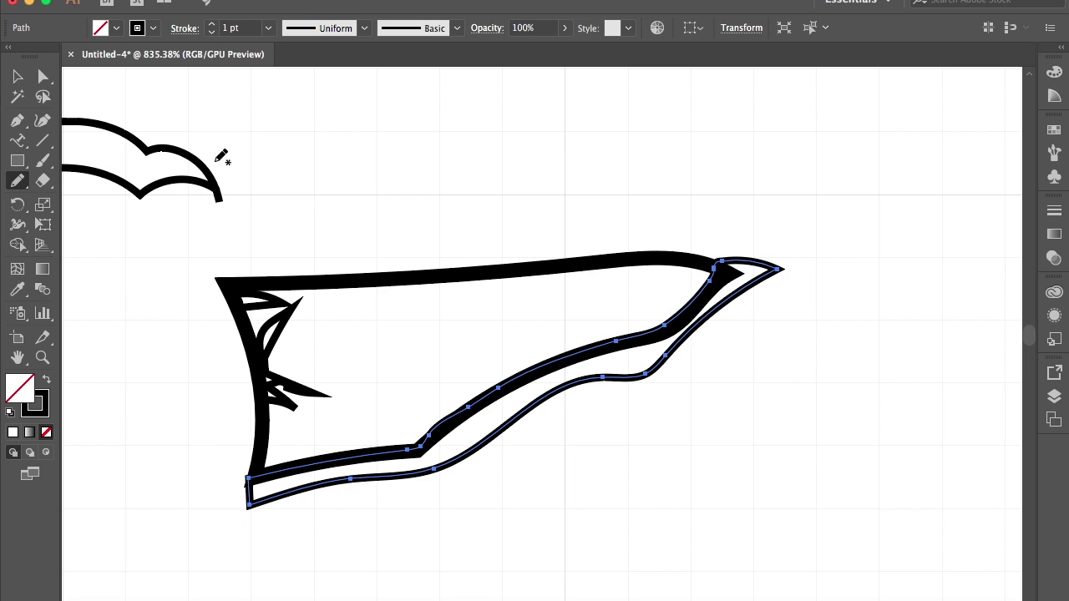
key("v")
left_click(882, 465)
key("ctrl+0")
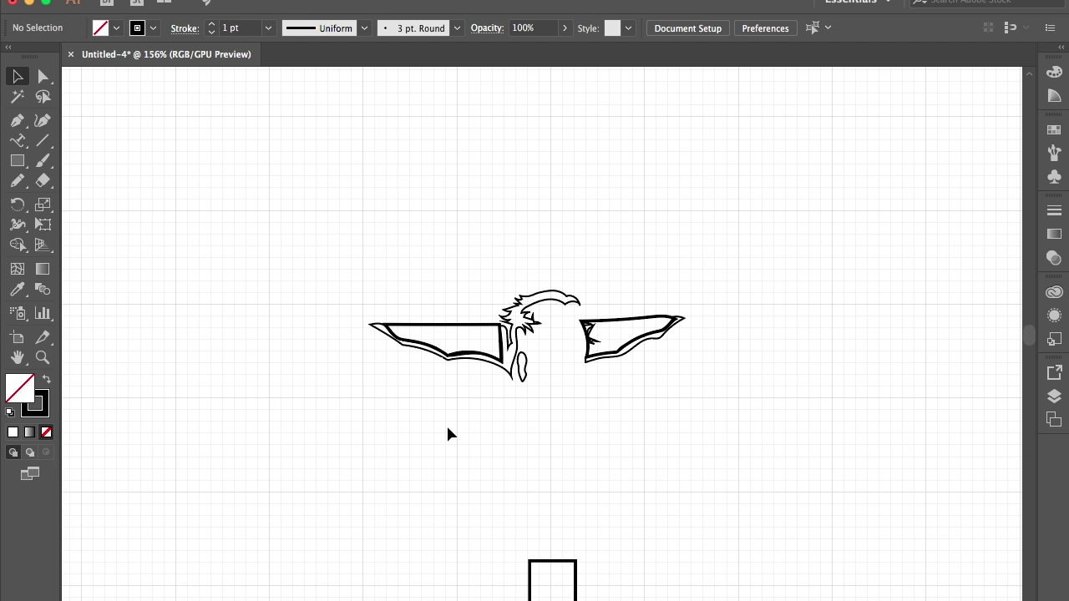
left_click(212, 25)
key("n")
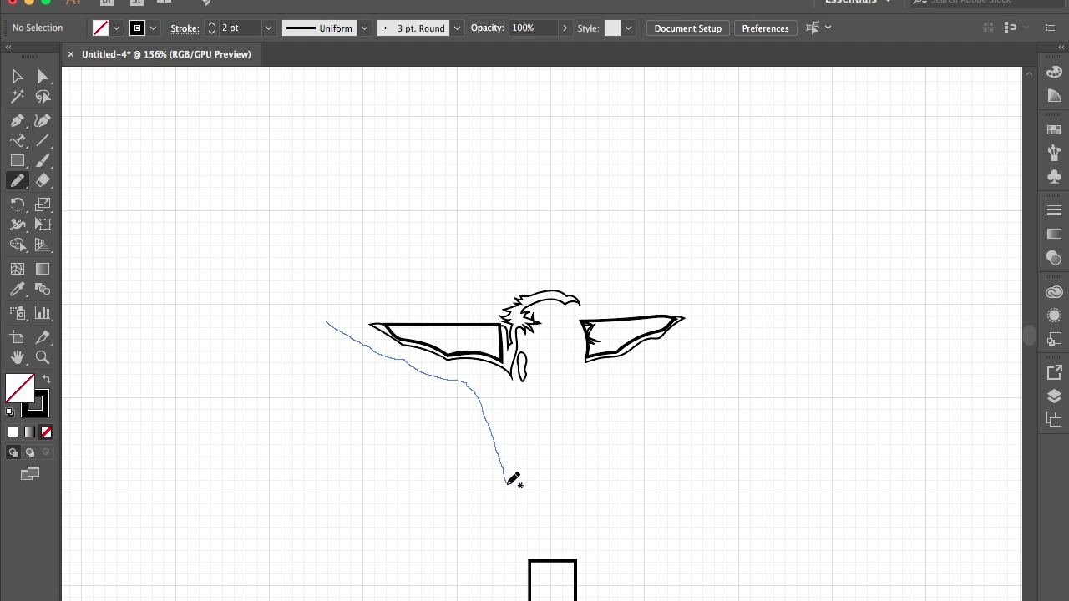
- Draw the left arm and left torso side down past the square
left_click_drag(338, 330, 517, 530)
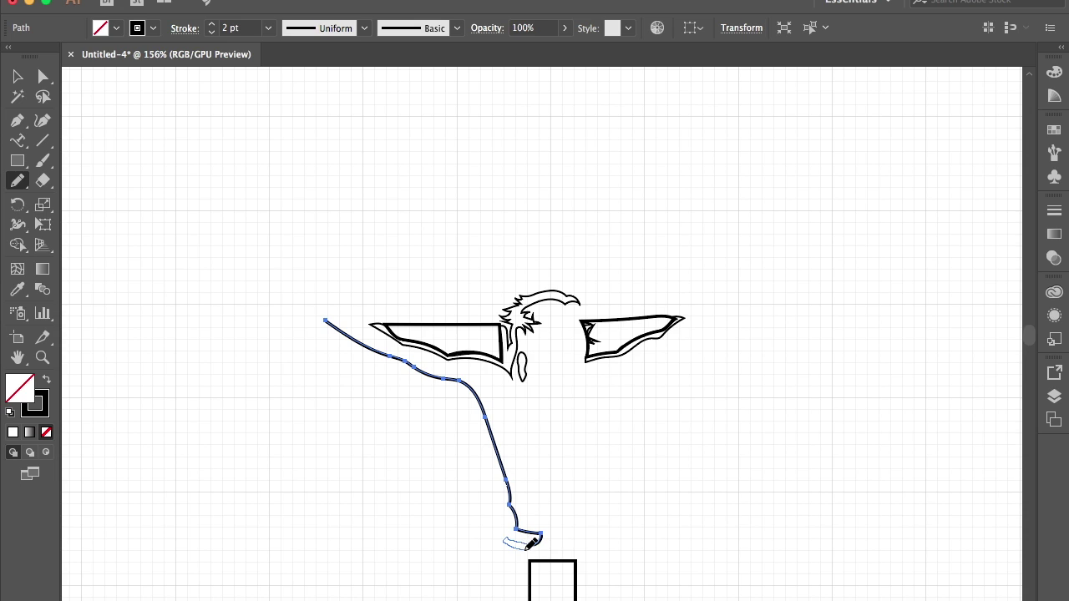
left_click_drag(513, 587, 512, 600)
scroll(512, 441, "up", 3)
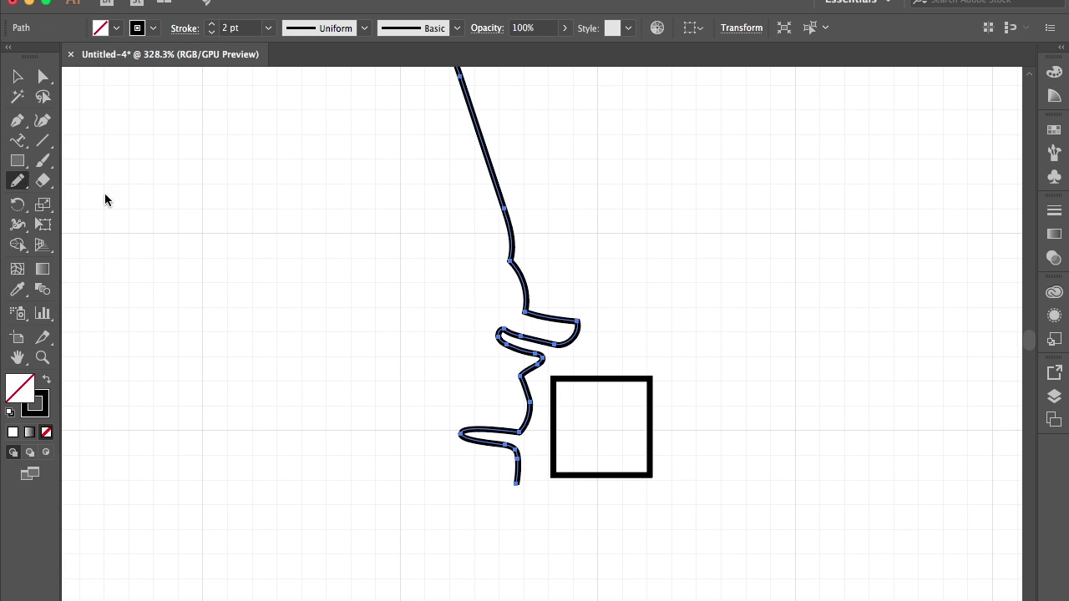
scroll(479, 411, "down", 3)
scroll(479, 411, "down", 1)
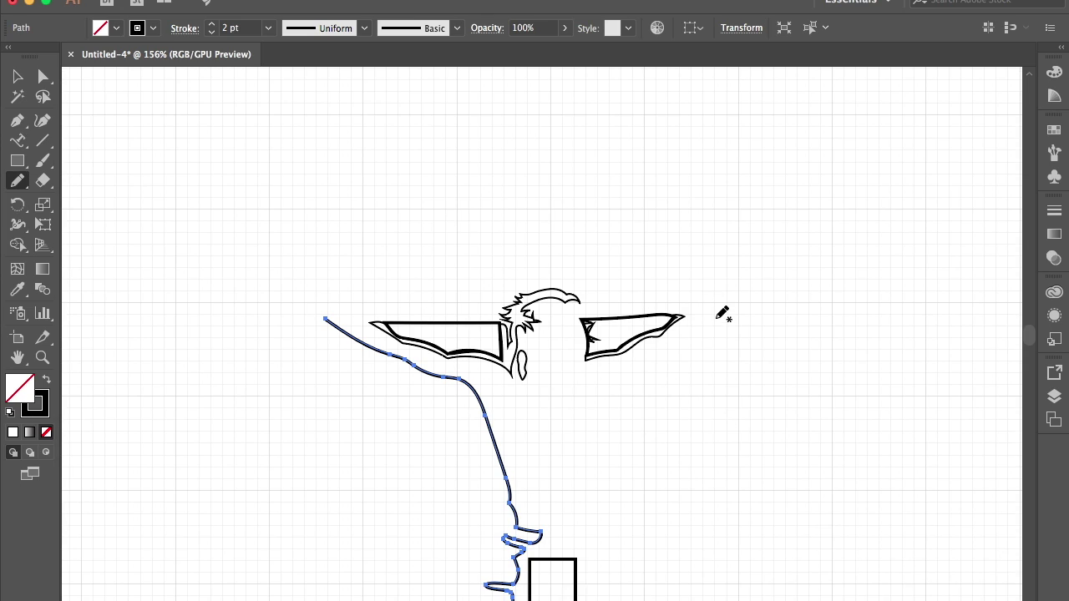
- Draw the right arm's underside and the right torso edge to the bottom
left_click_drag(620, 381, 598, 389)
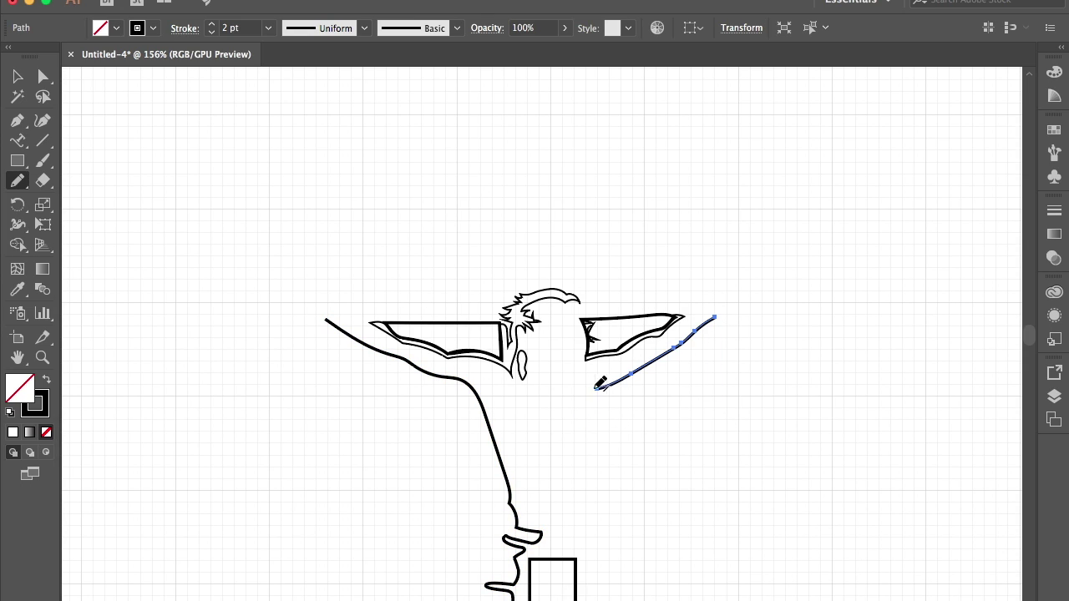
left_click_drag(579, 473, 596, 388)
left_click_drag(587, 488, 597, 597)
key("v")
left_click(608, 428)
scroll(608, 429, "up", 5)
key("n")
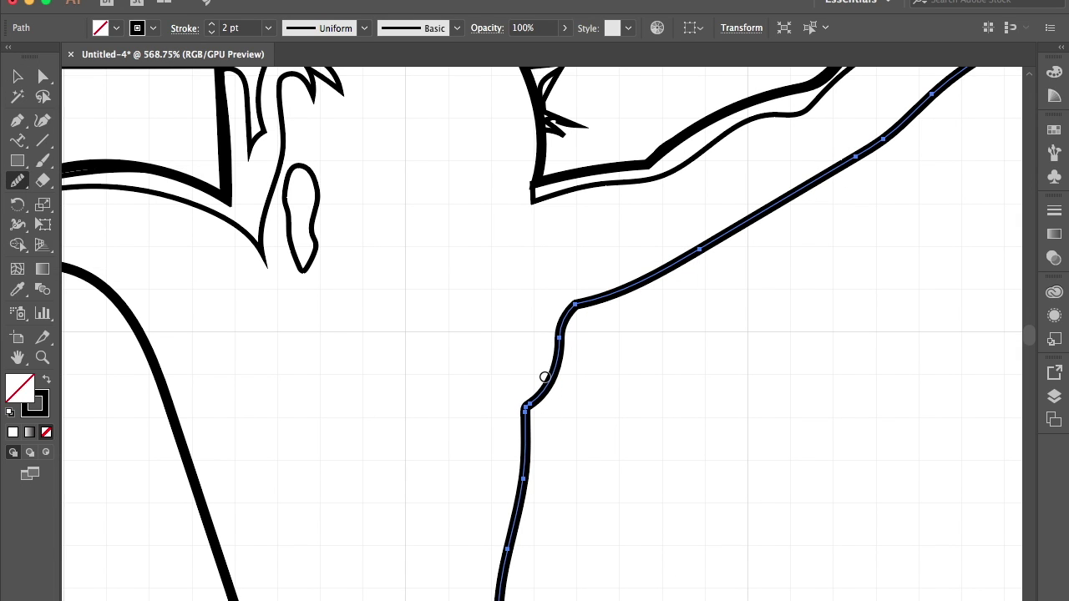
- Smooth the right torso bend: redraw the kink, erase the bump, and fill the gap
left_click_drag(558, 326, 523, 491)
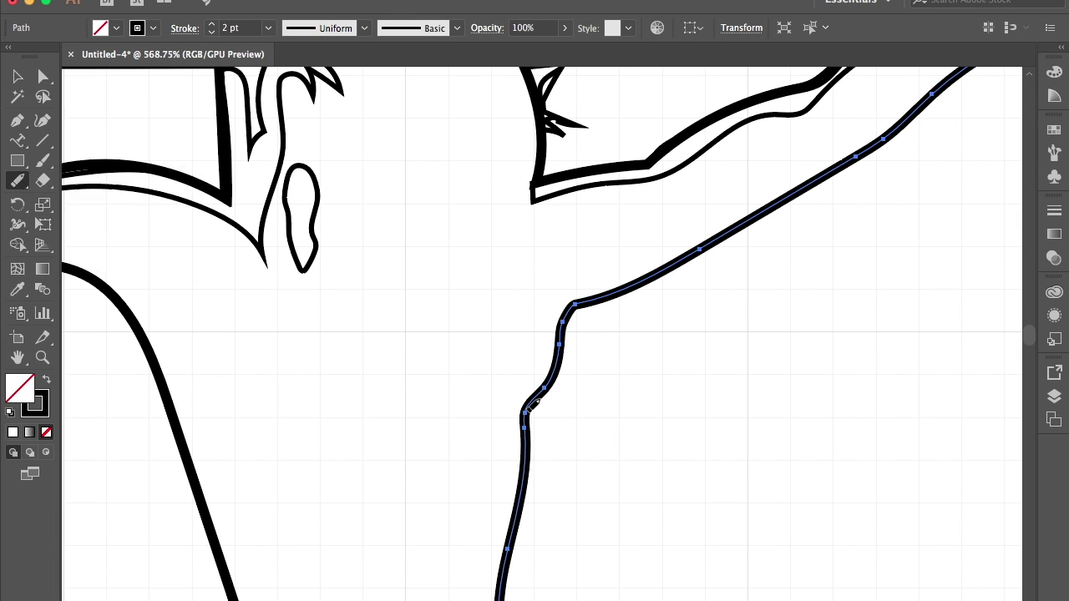
left_click_drag(537, 402, 543, 387)
left_click(556, 387, "ctrl")
left_click_drag(18, 180, 80, 209)
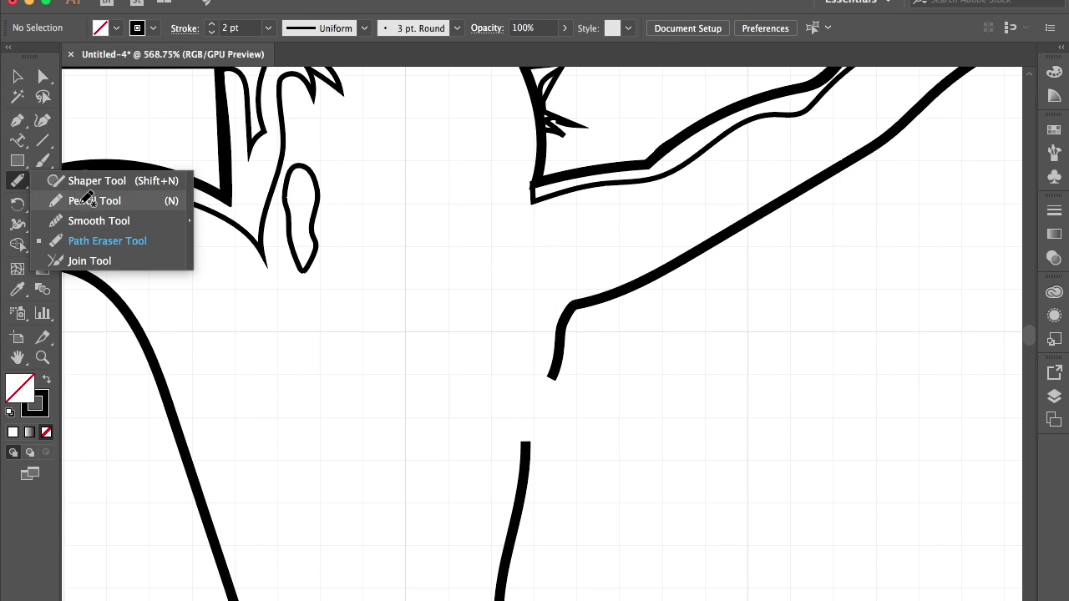
left_click(554, 374, "ctrl")
left_click_drag(551, 377, 525, 445)
left_click(601, 456, "ctrl")
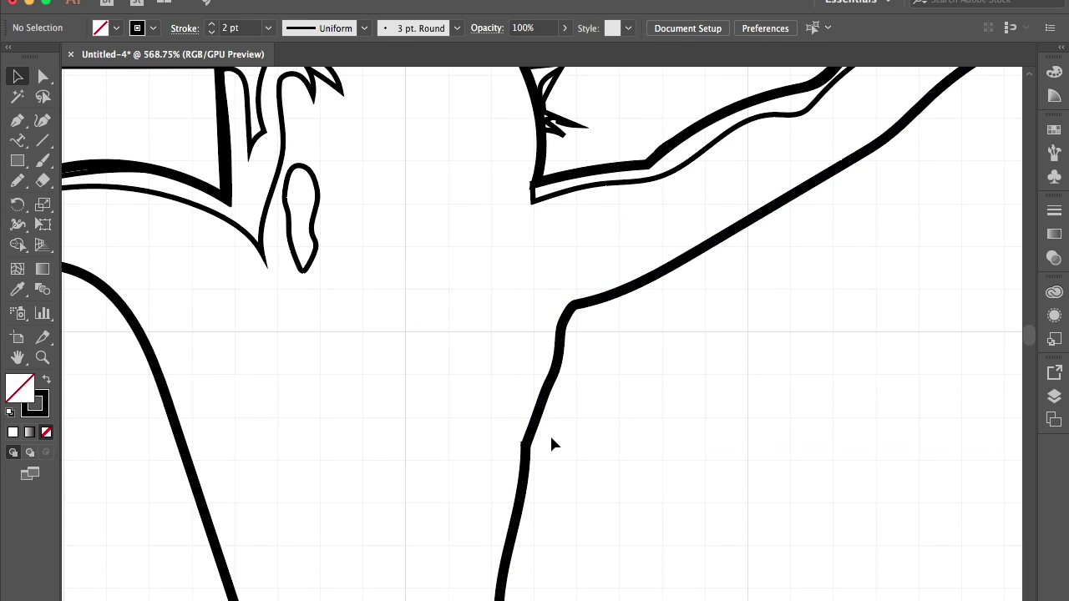
scroll(601, 462, "down", 5)
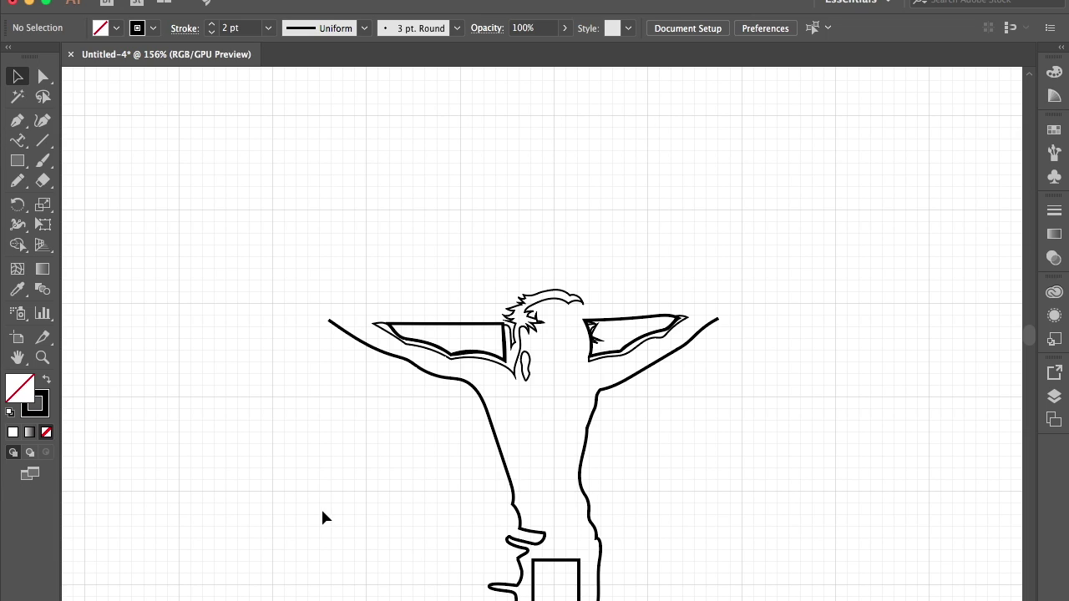
- Extend the right arm line into the crossbar and upright with broken, ragged beam ends
key("n")
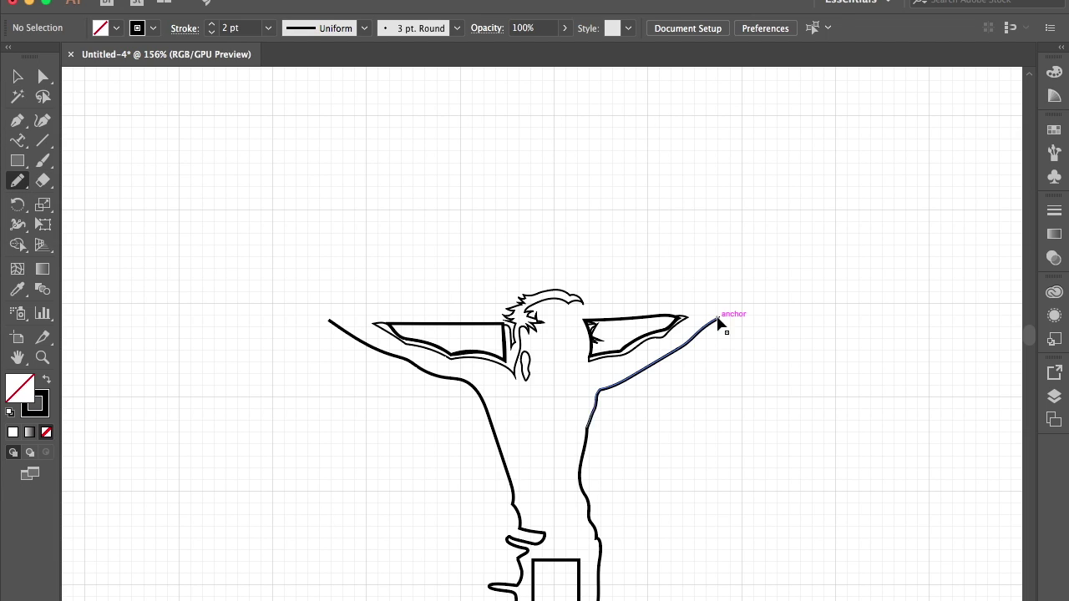
left_click(719, 317, "ctrl")
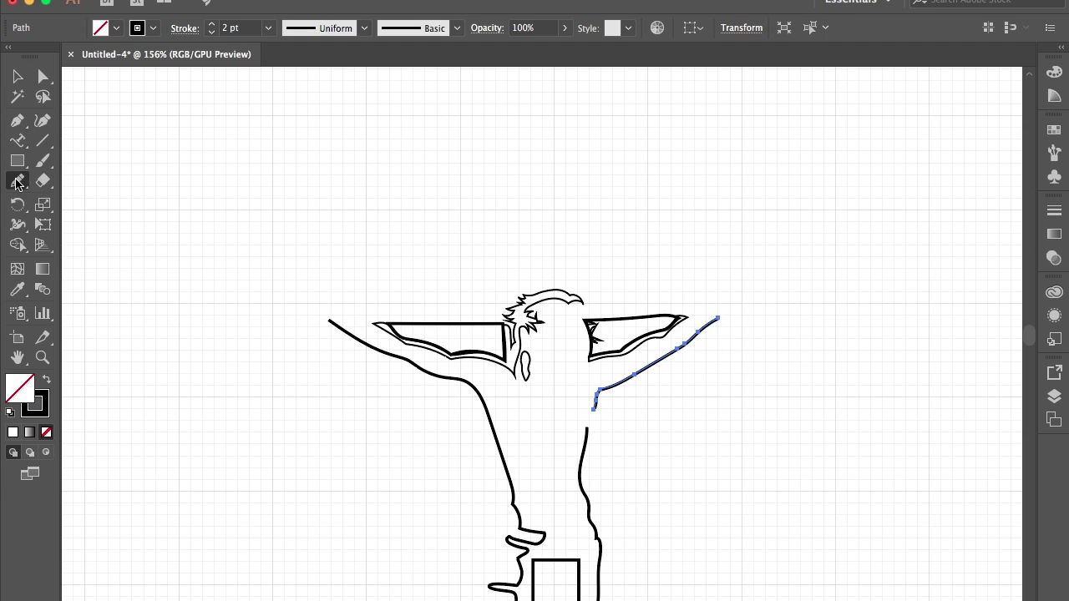
mouse_move(761, 312)
left_mouse_down()
mouse_move(808, 308)
mouse_move(805, 247)
mouse_move(551, 78)
mouse_move(521, 72)
mouse_move(497, 250)
left_mouse_up()
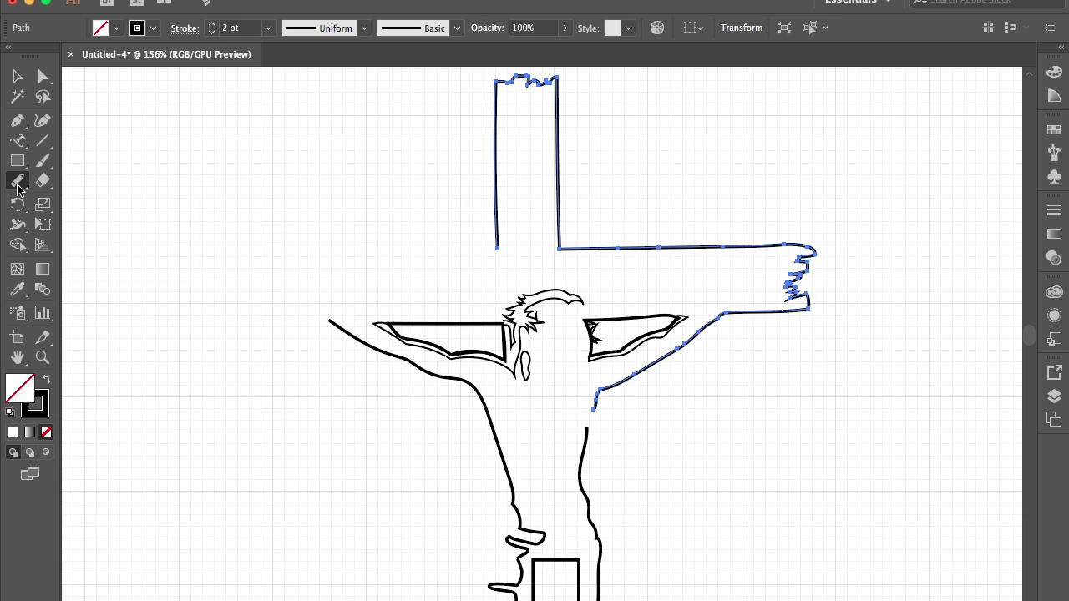
mouse_move(262, 247)
left_mouse_down()
mouse_move(266, 291)
mouse_move(243, 319)
left_mouse_up()
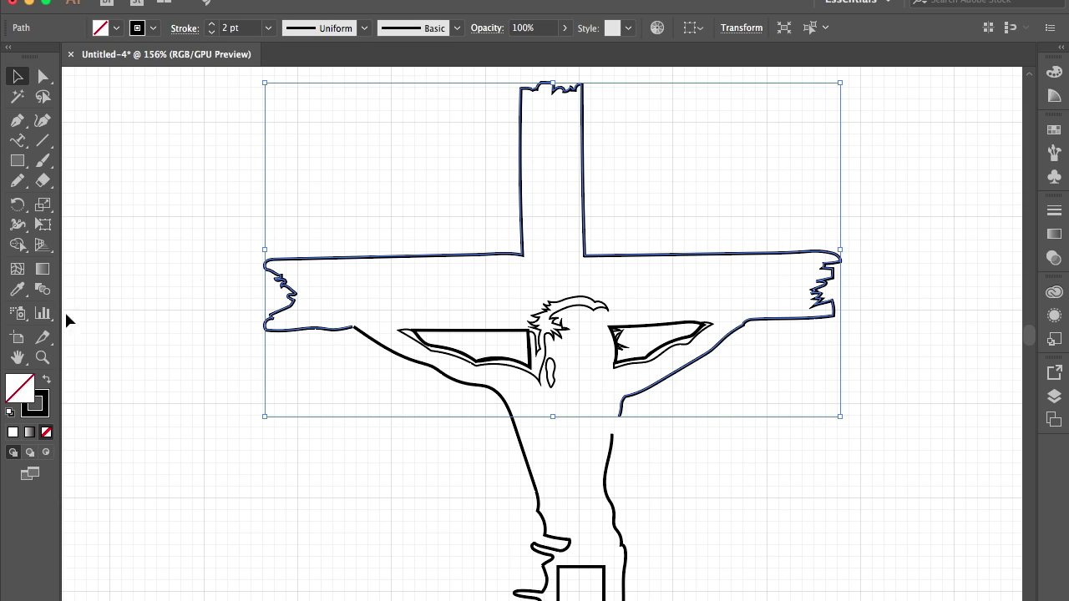
- Redraw the right wing outline from the arm and continue it across the top
key("n")
scroll(620, 415, "up", 5)
left_click_drag(622, 414, 594, 337)
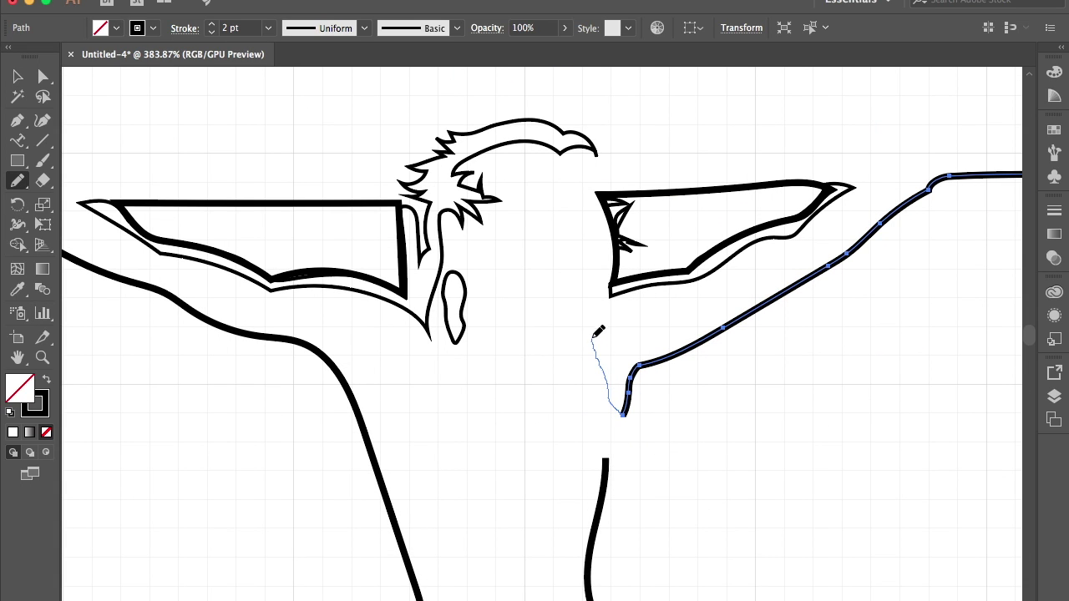
left_click_drag(639, 273, 210, 198)
scroll(334, 250, "left", 3)
key("v")
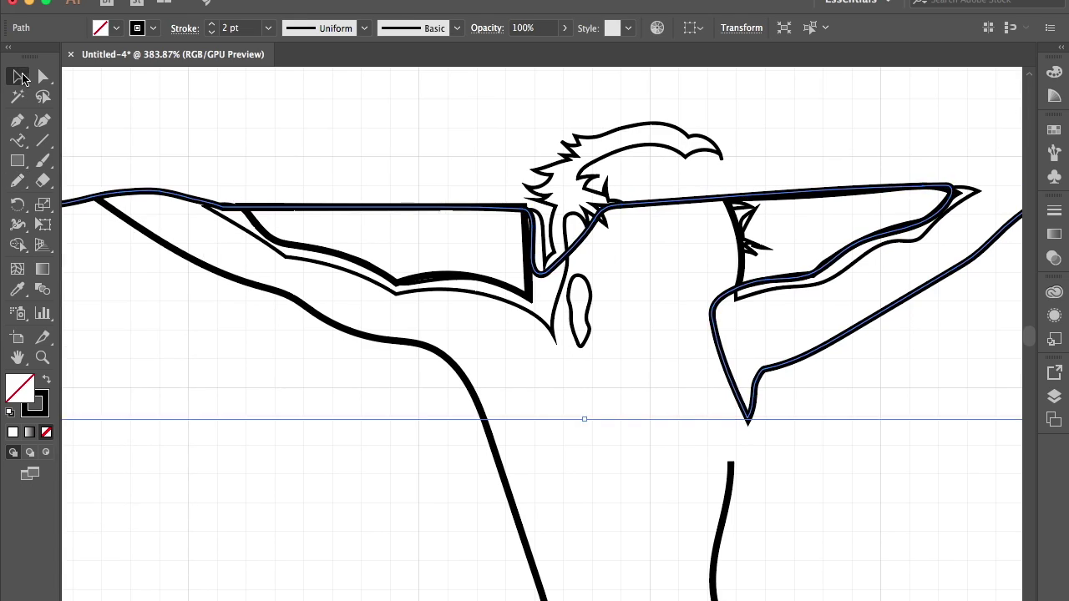
left_click(354, 246)
scroll(354, 247, "up", 2)
scroll(354, 246, "down", 3)
scroll(482, 287, "up", 4)
- Join the lower body line up to the arm path
key("n")
left_click(443, 392, "super")
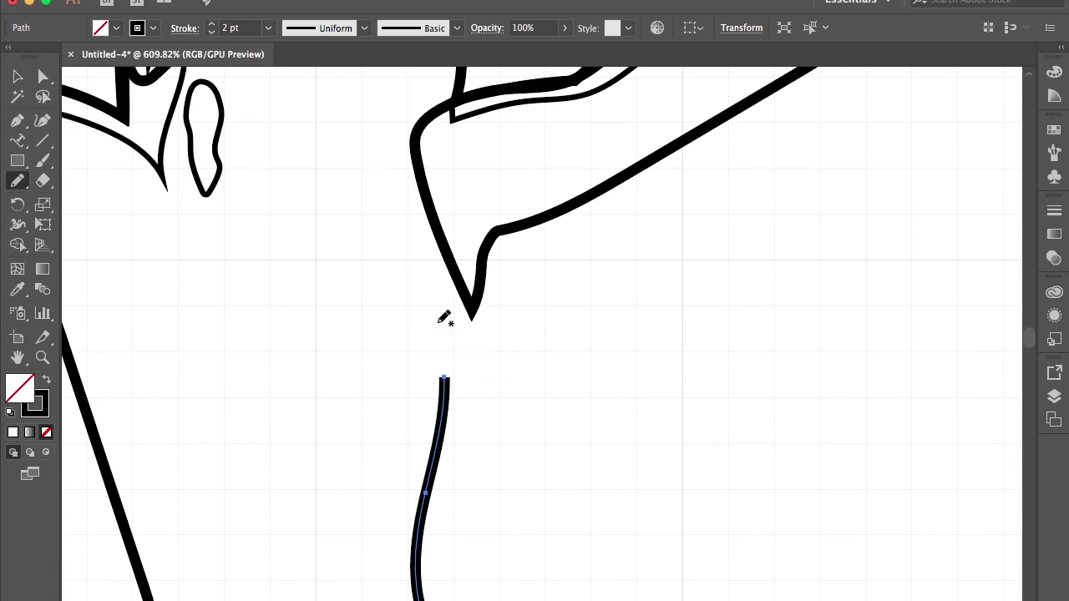
left_click_drag(464, 326, 469, 316)
key("v")
left_click(644, 412)
scroll(652, 459, "down", 5)
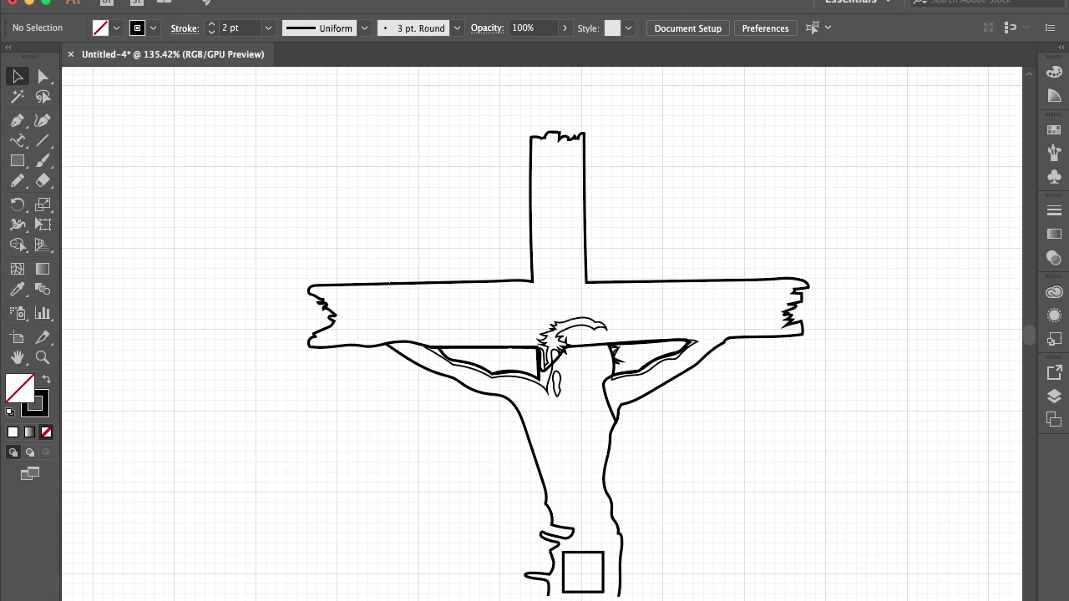
scroll(652, 456, "up", 1)
- Pencil inner parallel lines along the crossbar's top edge and down the upright
key("n")
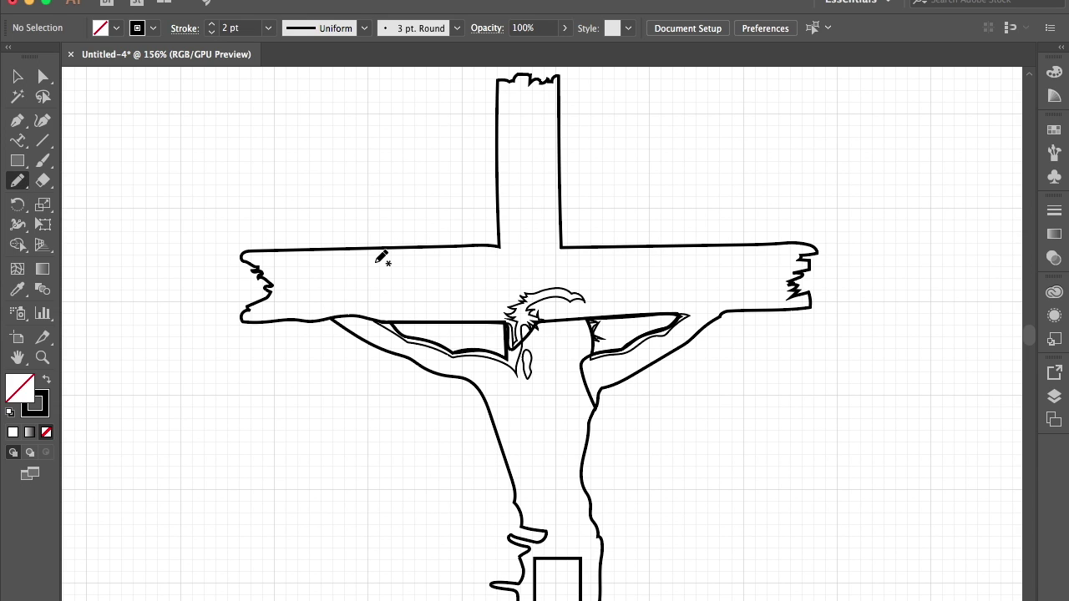
scroll(353, 251, "up", 3)
scroll(348, 241, "up", 2)
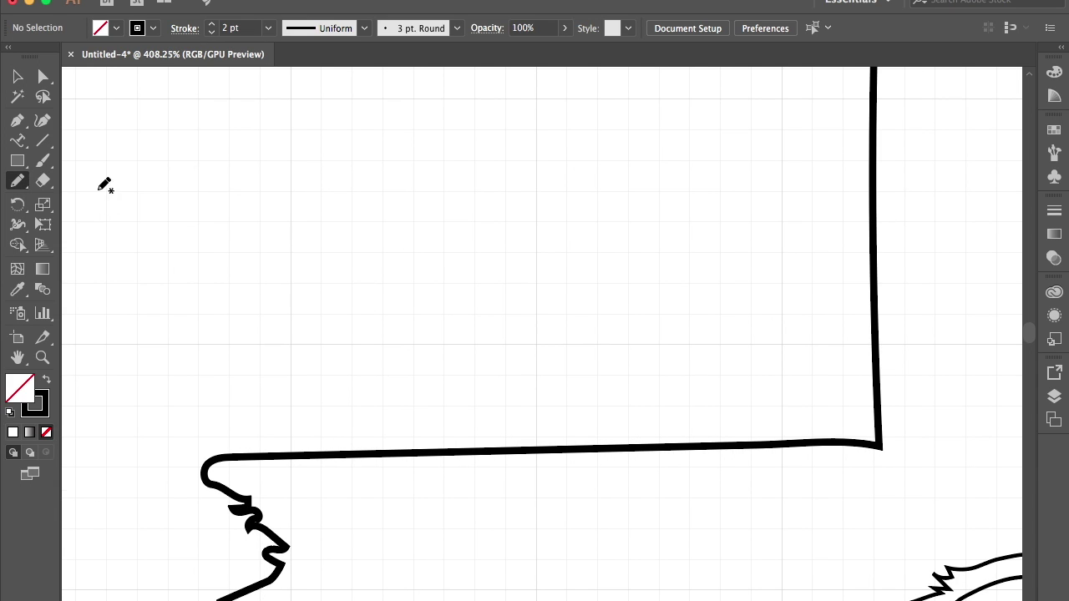
mouse_move(212, 483)
left_mouse_down()
mouse_move(787, 441)
mouse_move(945, 161)
left_mouse_up()
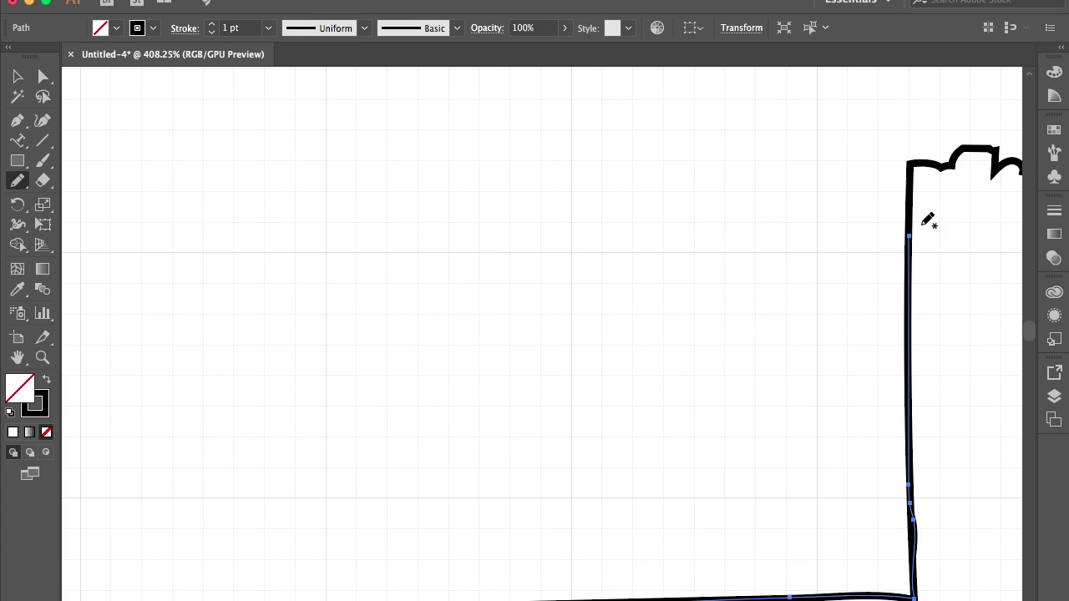
mouse_move(942, 166)
left_mouse_down()
mouse_move(944, 537)
mouse_move(917, 449)
mouse_move(757, 466)
left_mouse_up()
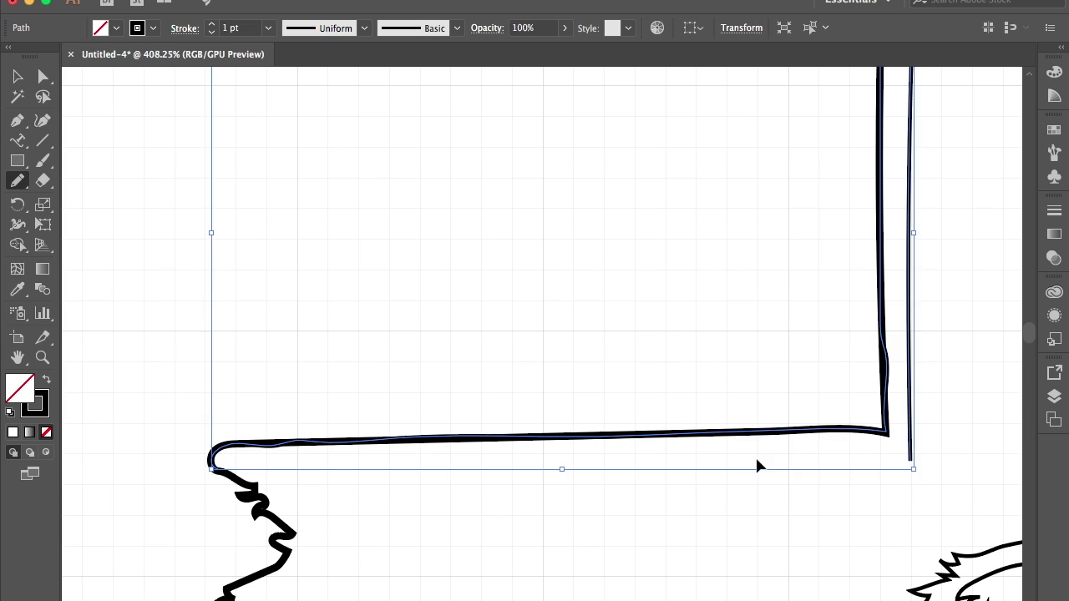
key("ctrl+z")
left_click_drag(910, 451, 251, 466)
key("v")
left_click(500, 278)
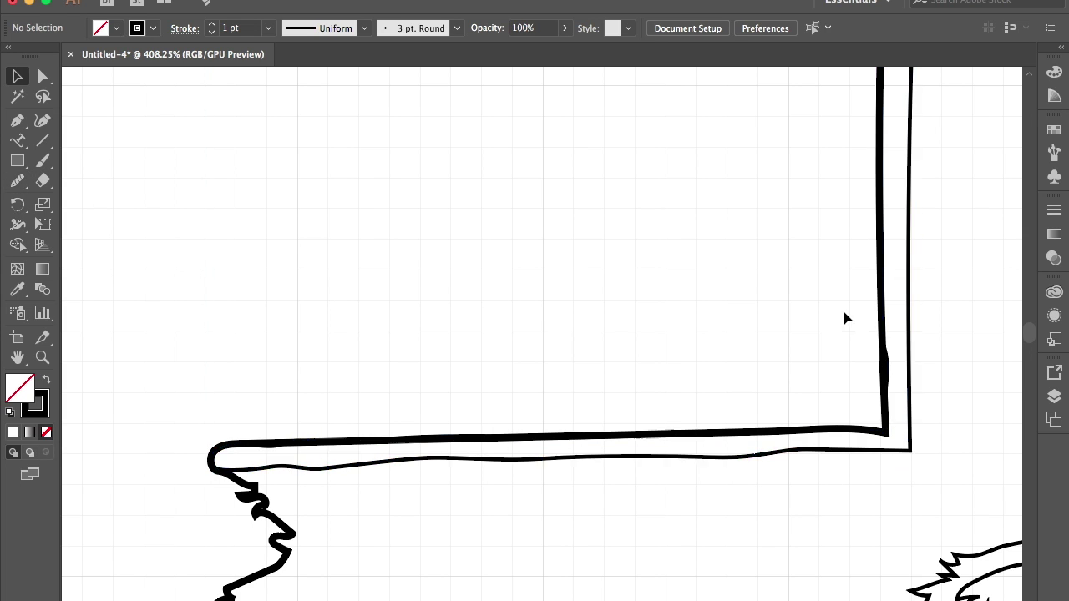
- Change the inner line's stacking order through the right-click Arrange options
scroll(850, 355, "down", 3)
scroll(851, 355, "up", 2)
right_click(853, 320)
left_click(810, 590)
left_click(911, 167)
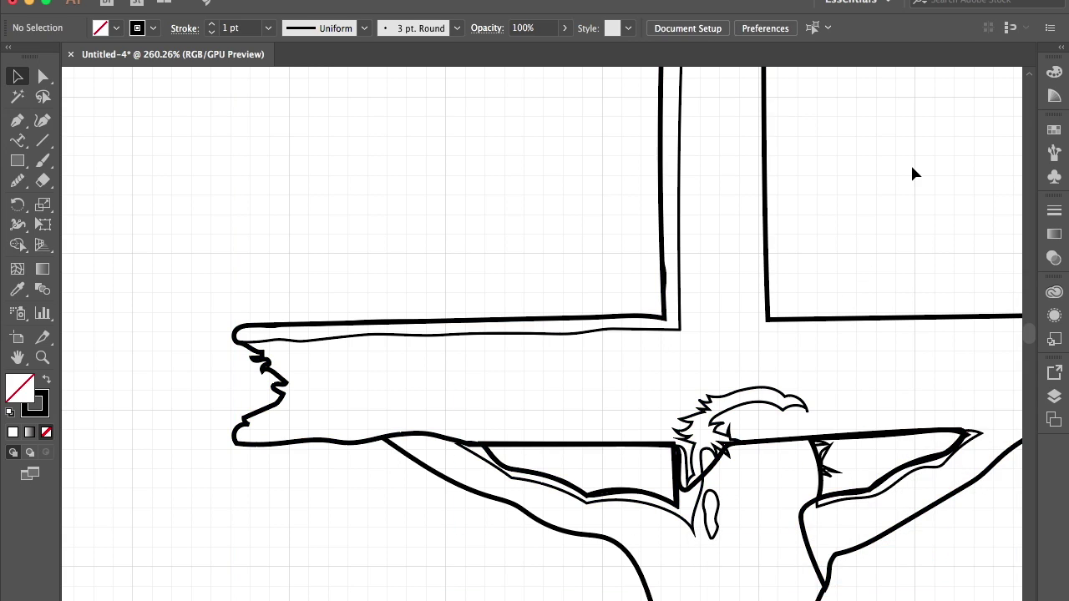
right_click(626, 447)
left_click(787, 587)
left_click(833, 249)
- Select the crossbar's broken left end and the upright's broken top
key("n")
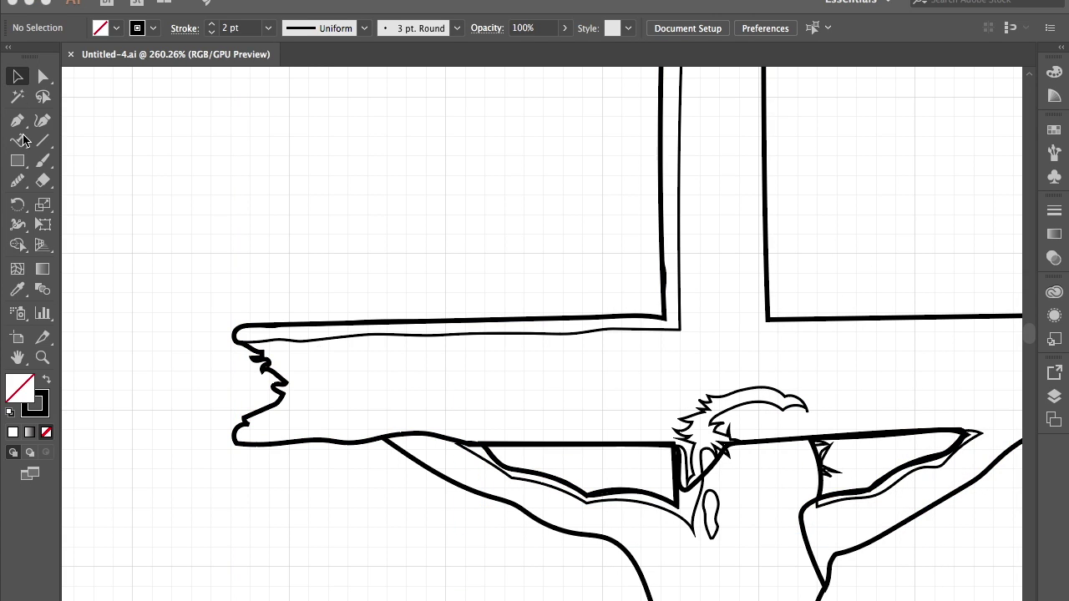
scroll(239, 401, "up", 2)
left_click(292, 355, "ctrl")
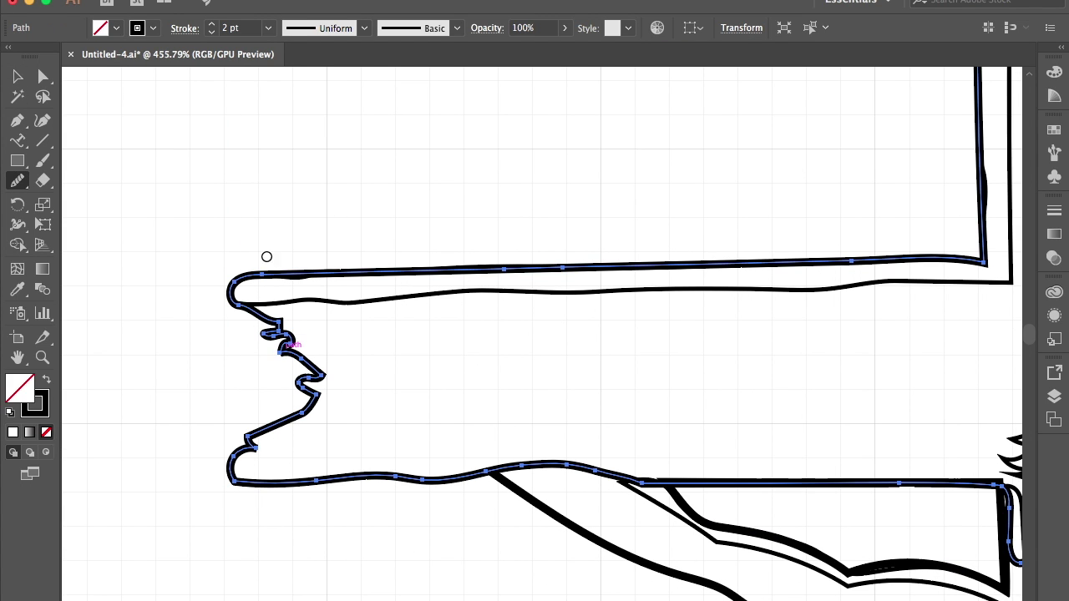
left_click(18, 76)
left_click(432, 347)
scroll(432, 346, "down", 5)
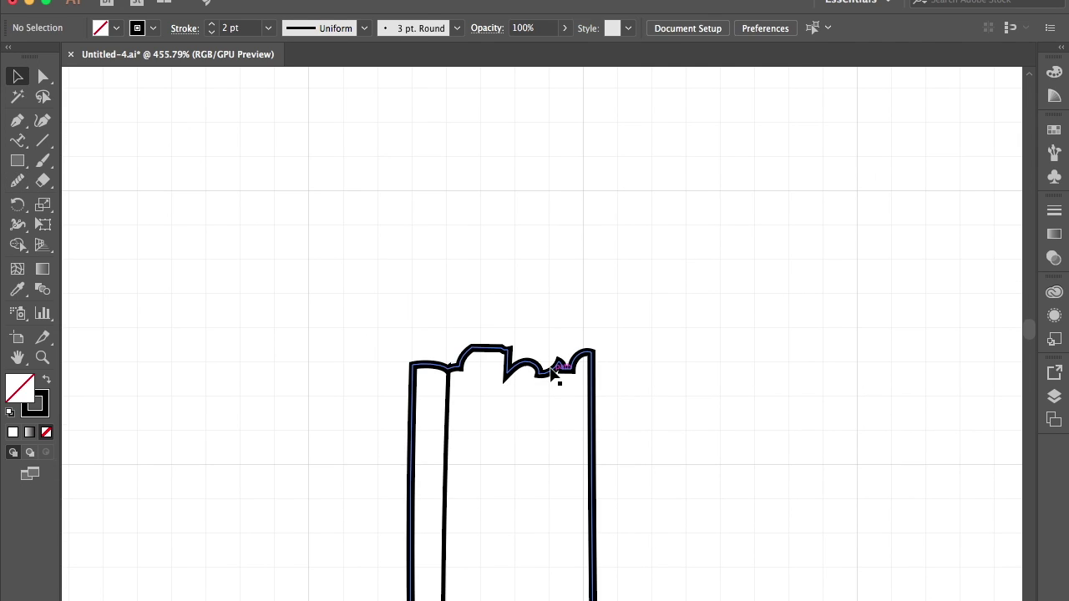
key("n")
left_click(545, 348, "ctrl")
scroll(544, 348, "down", 3)
scroll(544, 355, "down", 5)
- Draw a thin closed sliver of the upright beside the figure's left hip
scroll(546, 381, "down", 5)
scroll(539, 374, "up", 8)
scroll(537, 370, "down", 6)
key("v")
left_click(343, 200)
scroll(343, 200, "up", 1)
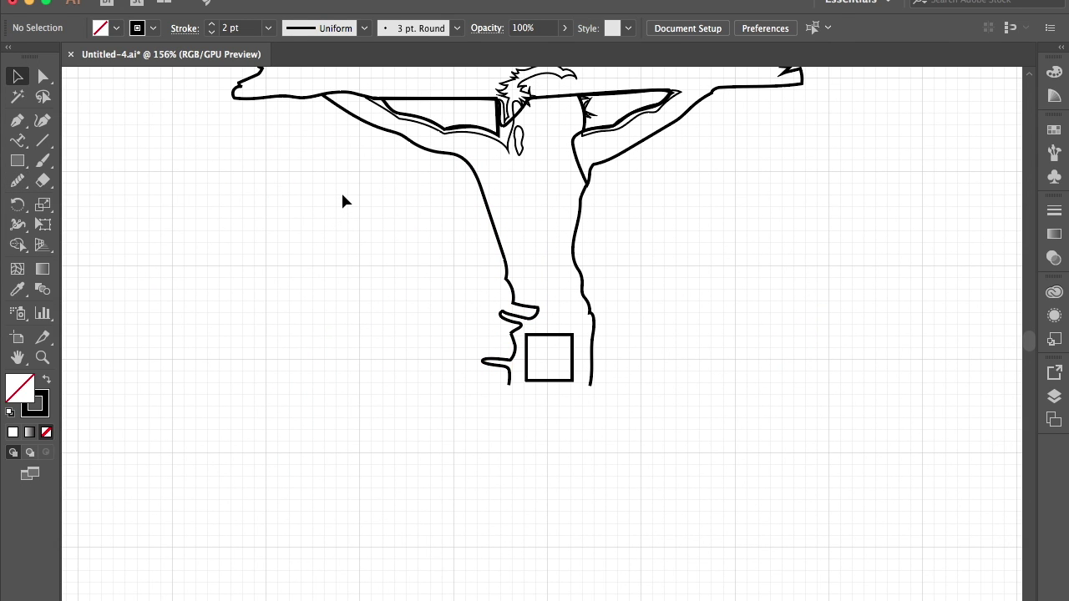
key("n")
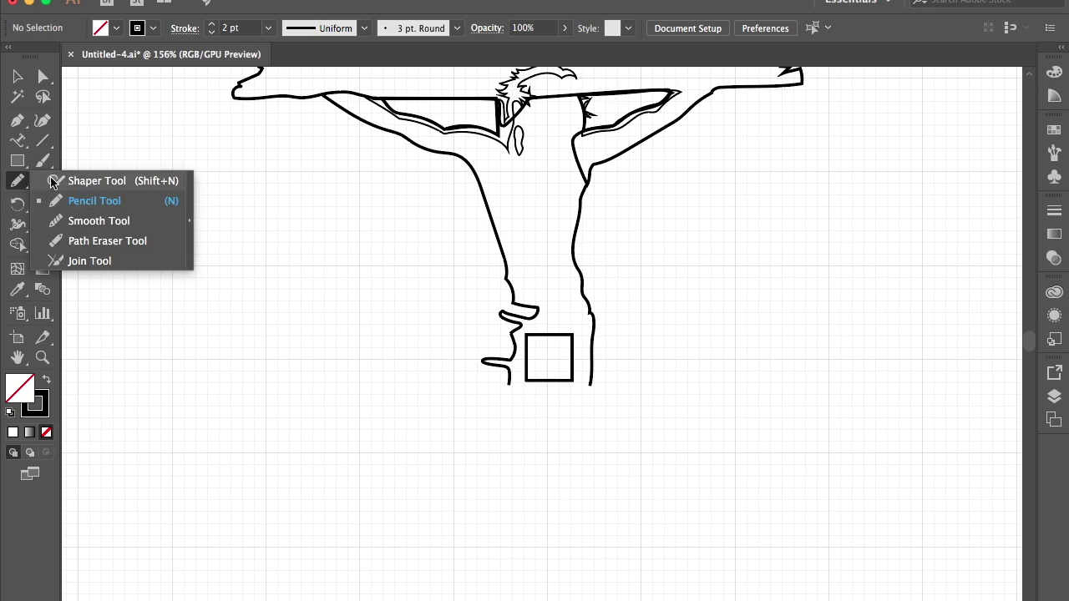
left_click_drag(476, 219, 492, 320)
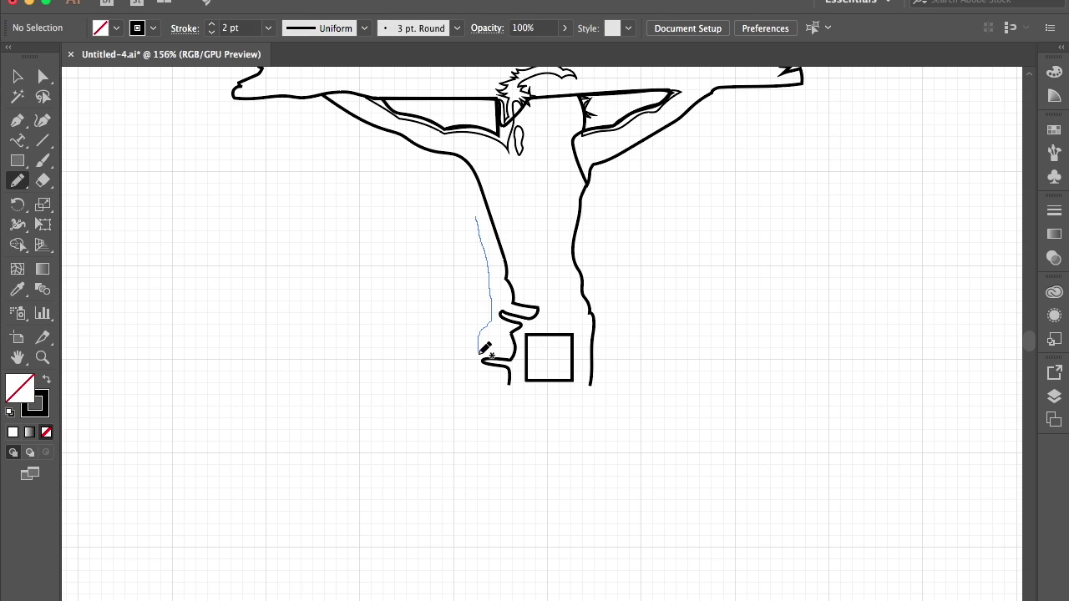
left_click_drag(487, 250, 477, 213)
key("v")
scroll(569, 273, "up", 5)
scroll(377, 301, "down", 5)
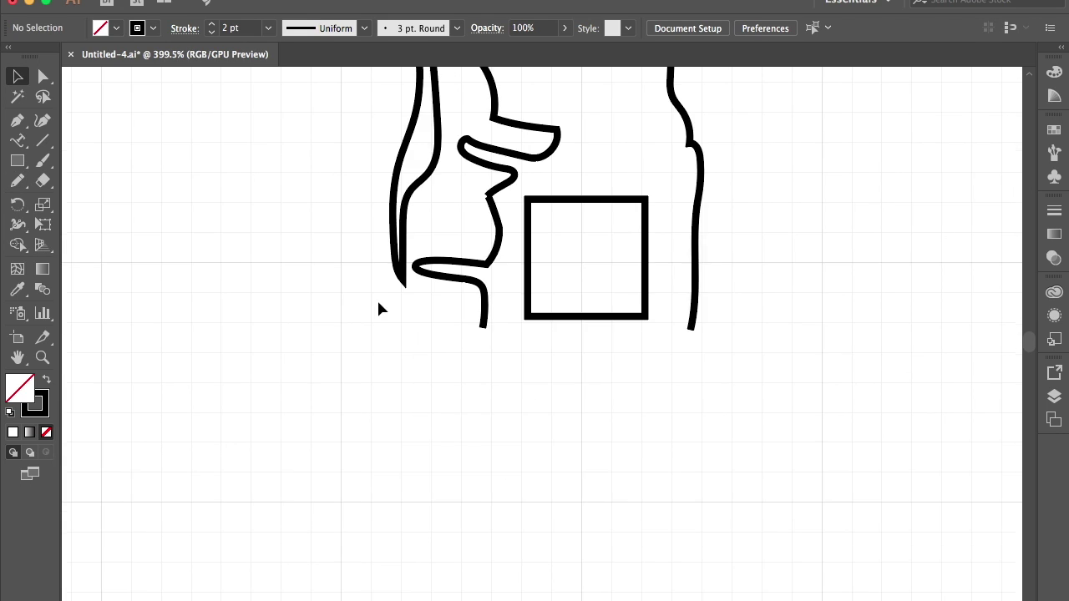
- Extend the upright's left edge below the figure and adjust its end anchor with the Pen tool
key("n")
mouse_move(478, 370)
left_mouse_down()
mouse_move(496, 393)
mouse_move(503, 447)
left_mouse_up()
left_click_drag(504, 600, 505, 600)
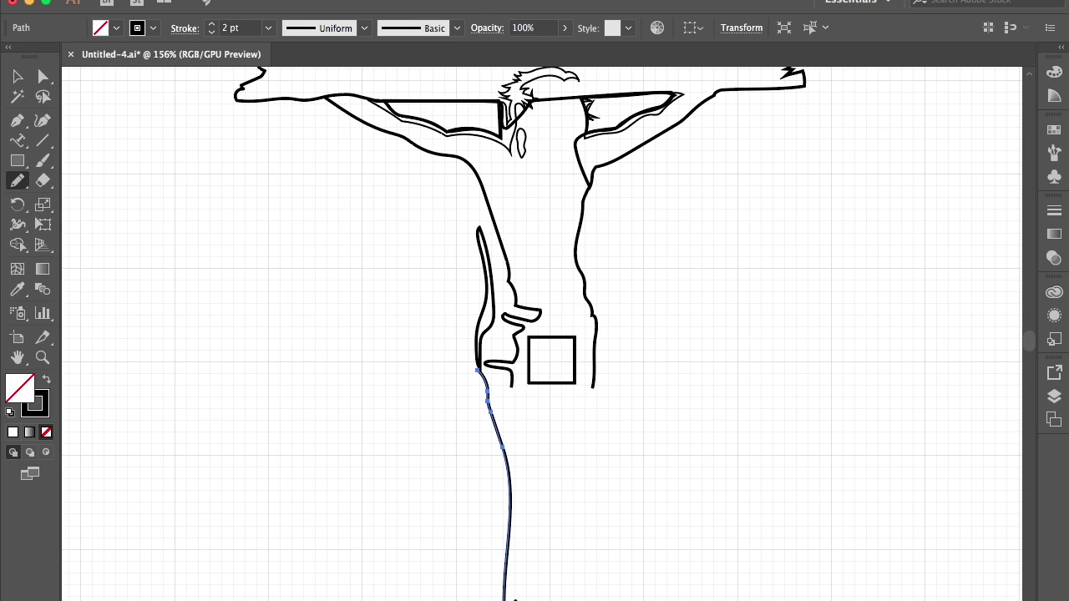
scroll(608, 580, "up", 1)
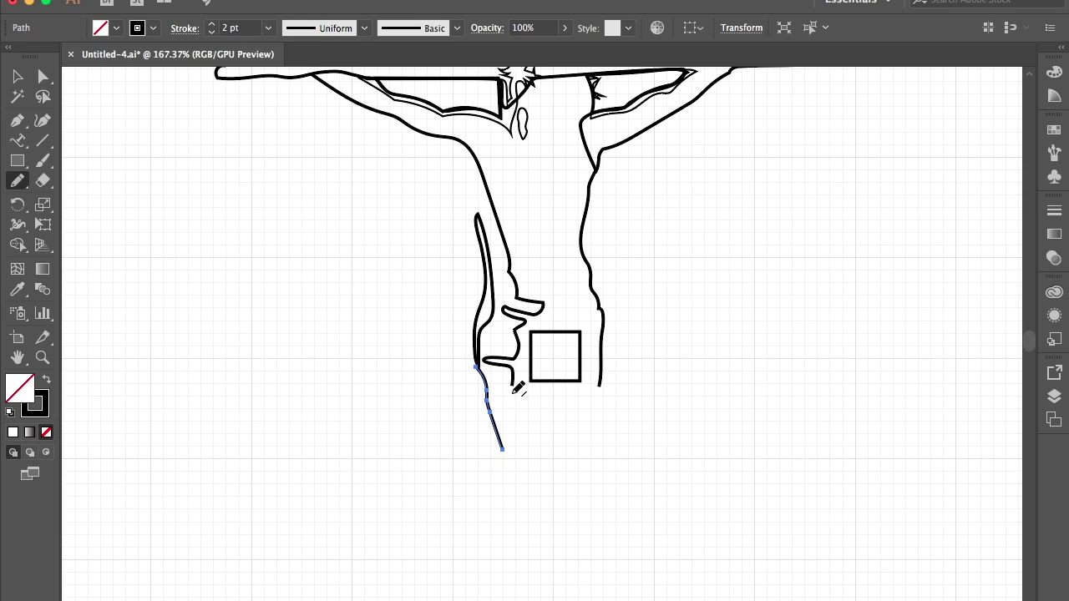
key("p")
left_click(502, 448)
key("v")
left_click(534, 401)
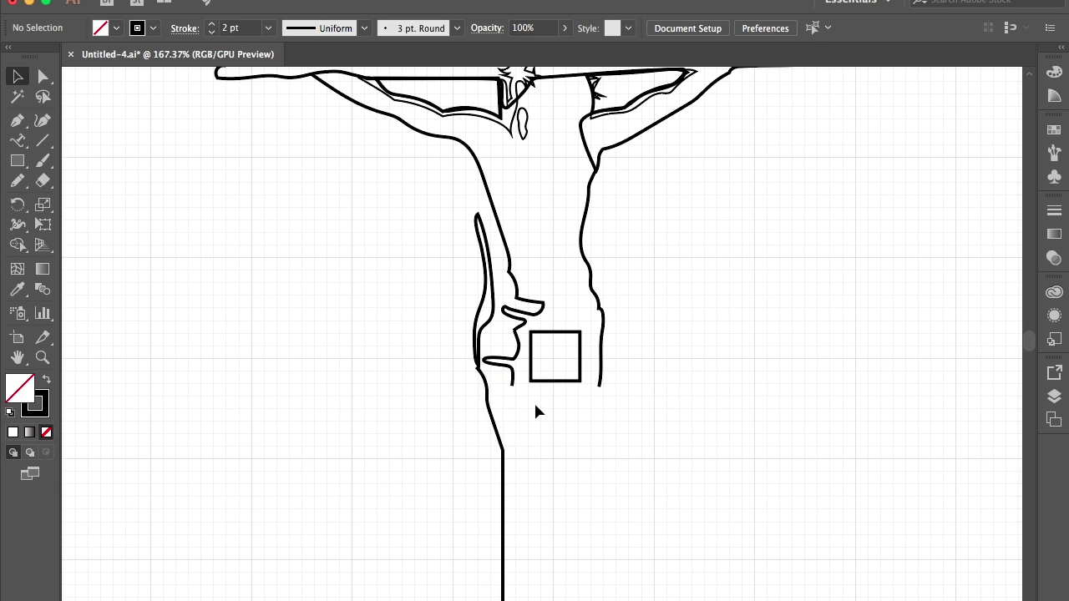
scroll(533, 372, "down", 1)
scroll(534, 371, "down", 6)
scroll(701, 271, "down", 1)
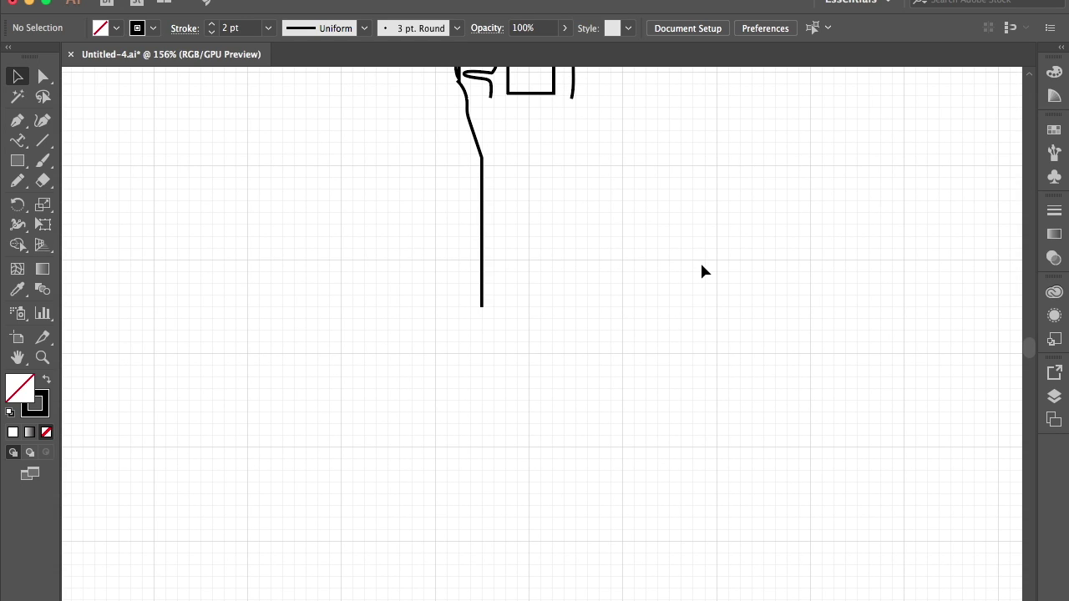
key("n")
left_click(482, 302)
- Draw the lower upright's cracked inner edge with a splinter and a jagged broken bottom end
mouse_move(485, 409)
left_mouse_down()
mouse_move(491, 526)
mouse_move(501, 524)
left_mouse_up()
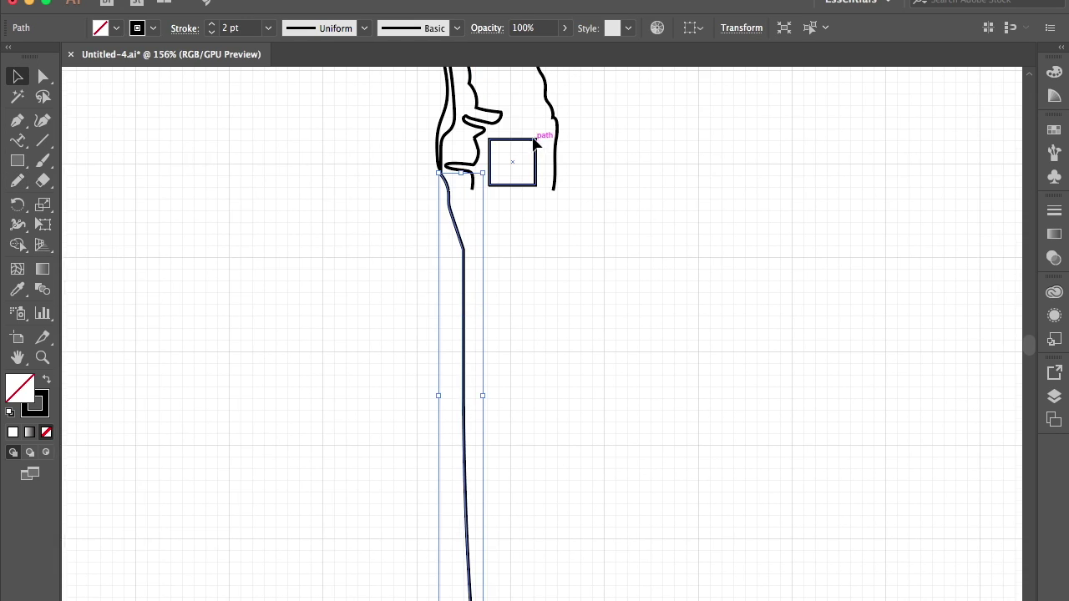
left_click_drag(464, 77, 490, 97)
mouse_move(492, 183)
left_mouse_down()
mouse_move(508, 291)
mouse_move(494, 250)
left_mouse_up()
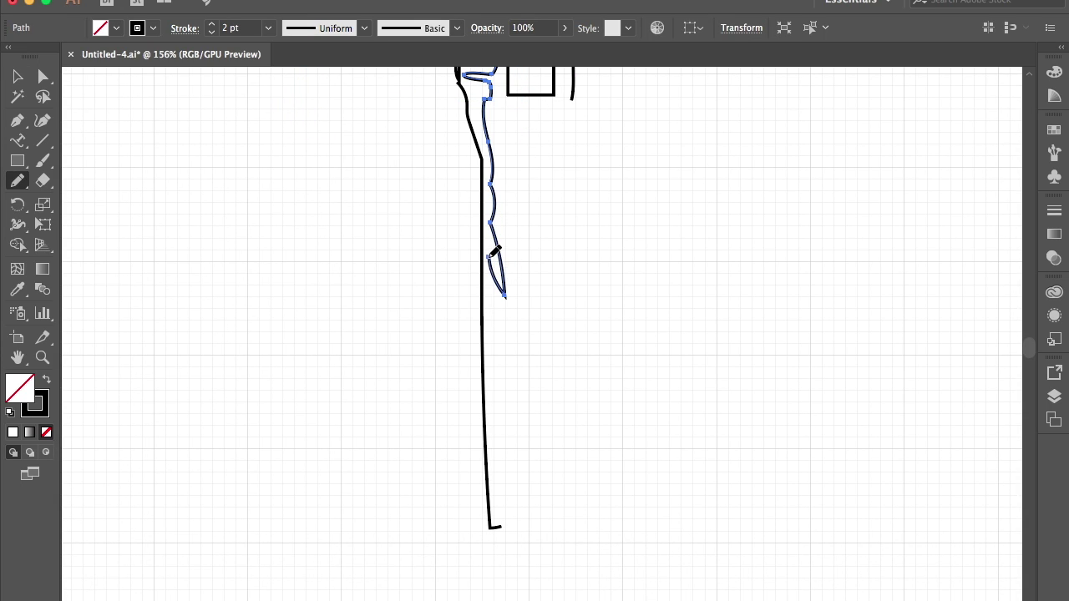
left_click_drag(494, 345, 507, 324)
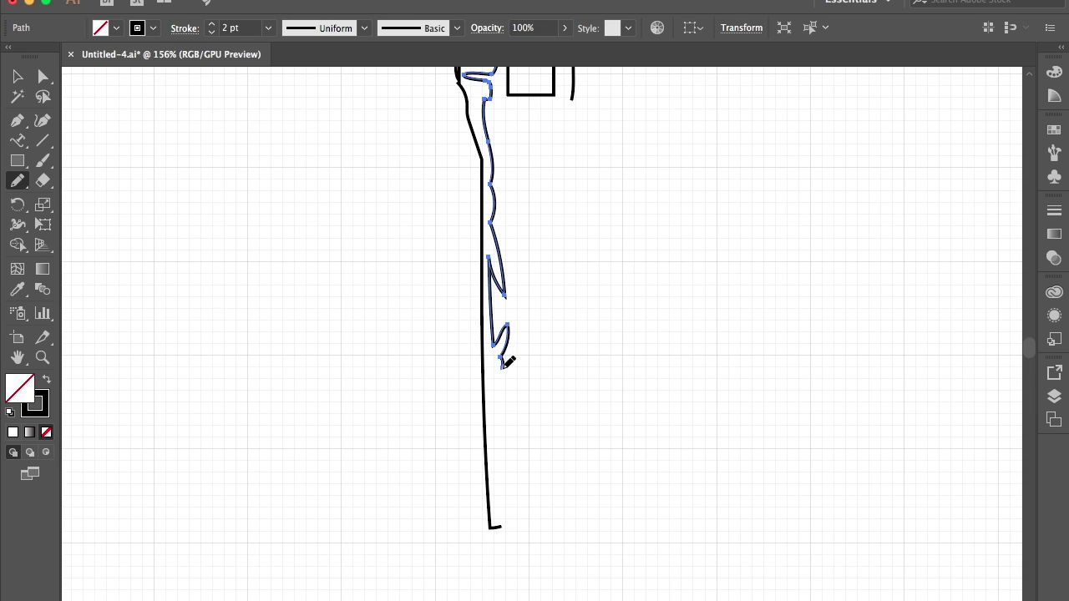
left_click_drag(543, 513, 547, 520)
left_click_drag(547, 520, 544, 441)
- Add a small knot shape in the wood of the lower upright
left_click_drag(545, 299, 553, 265)
scroll(521, 357, "up", 2)
scroll(521, 357, "up", 2)
mouse_move(496, 364)
left_mouse_down()
mouse_move(543, 382)
mouse_move(498, 371)
left_mouse_up()
left_click(18, 80)
scroll(445, 441, "down", 4)
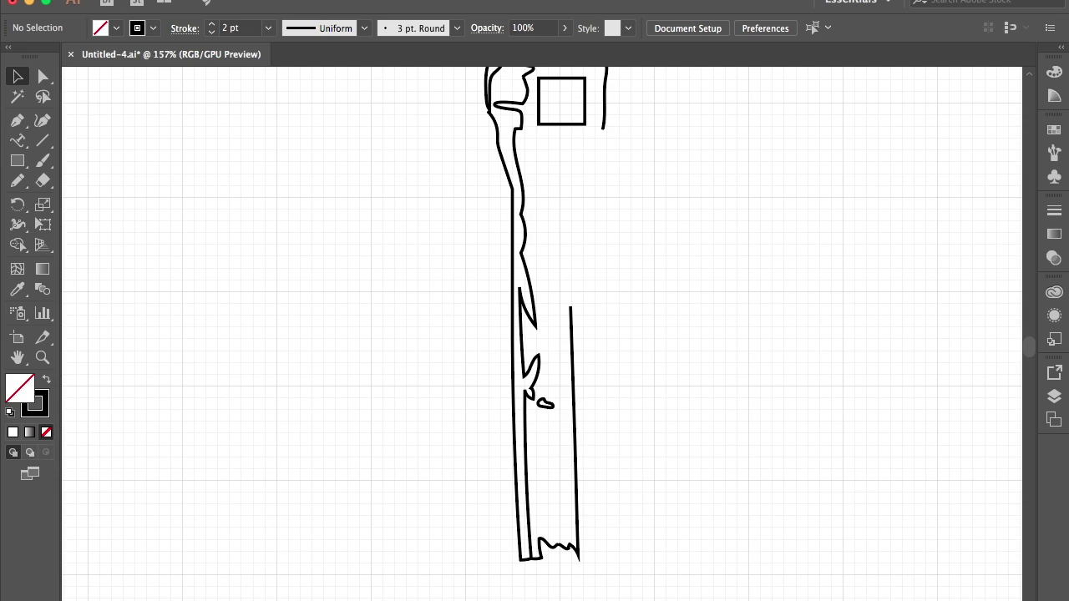
- Draw the lower upright's right edge, extending it up toward the waist
key("n")
left_click_drag(539, 265, 544, 266)
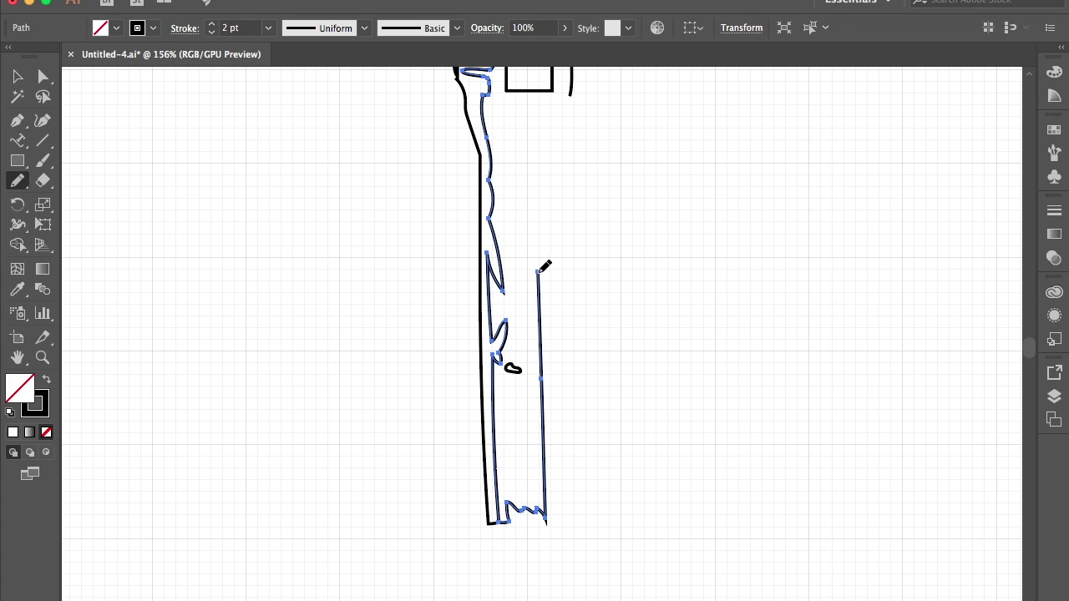
left_click_drag(571, 118, 574, 90)
key("v")
left_click(630, 180)
scroll(630, 179, "up", 2)
scroll(633, 187, "up", 2)
scroll(636, 194, "up", 1)
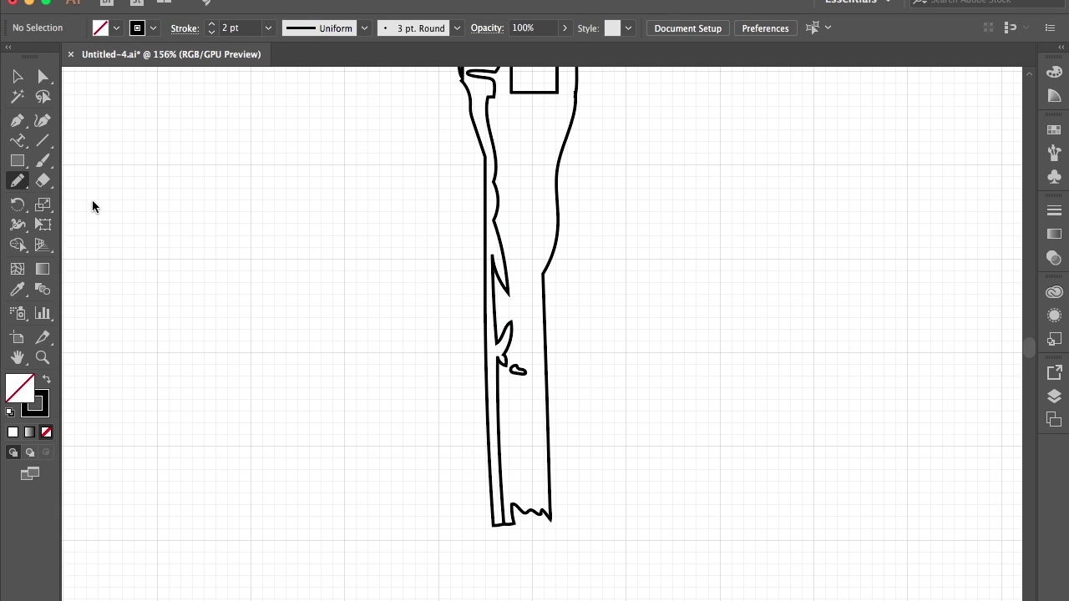
mouse_move(523, 152)
left_mouse_down()
mouse_move(524, 237)
mouse_move(535, 165)
left_mouse_up()
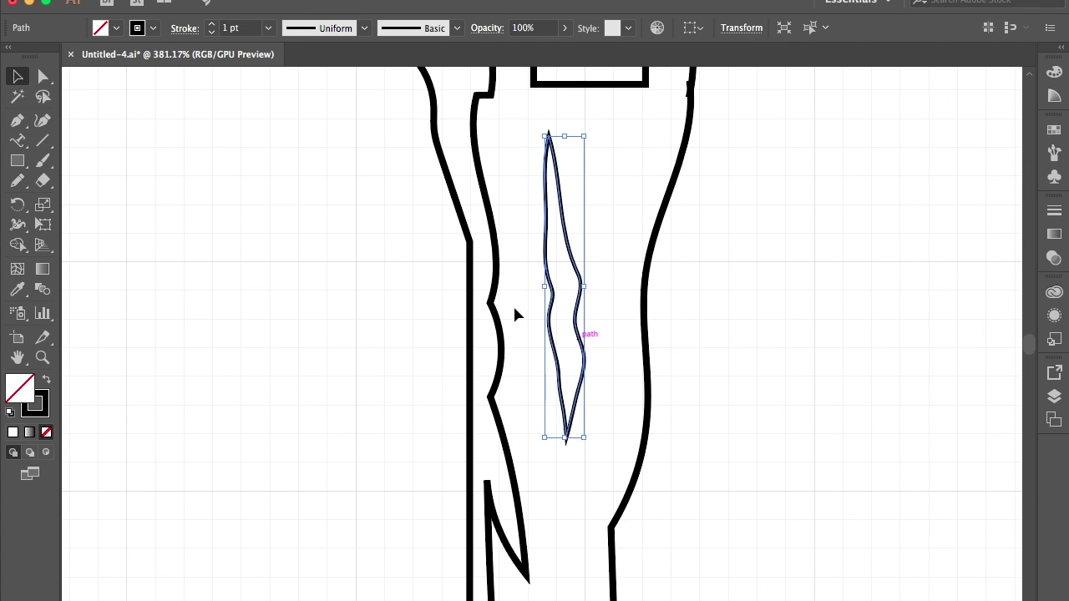
- Select the thin 1 pt sliver inside the leg and zoom out to fit the artboard for review
left_click(17, 180)
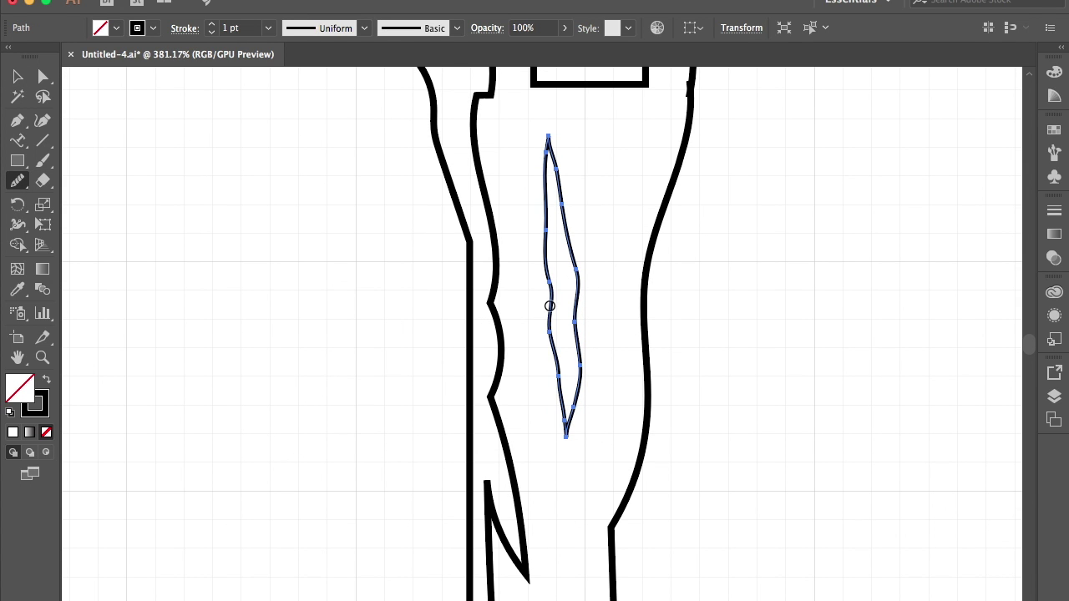
key("ctrl+minus")
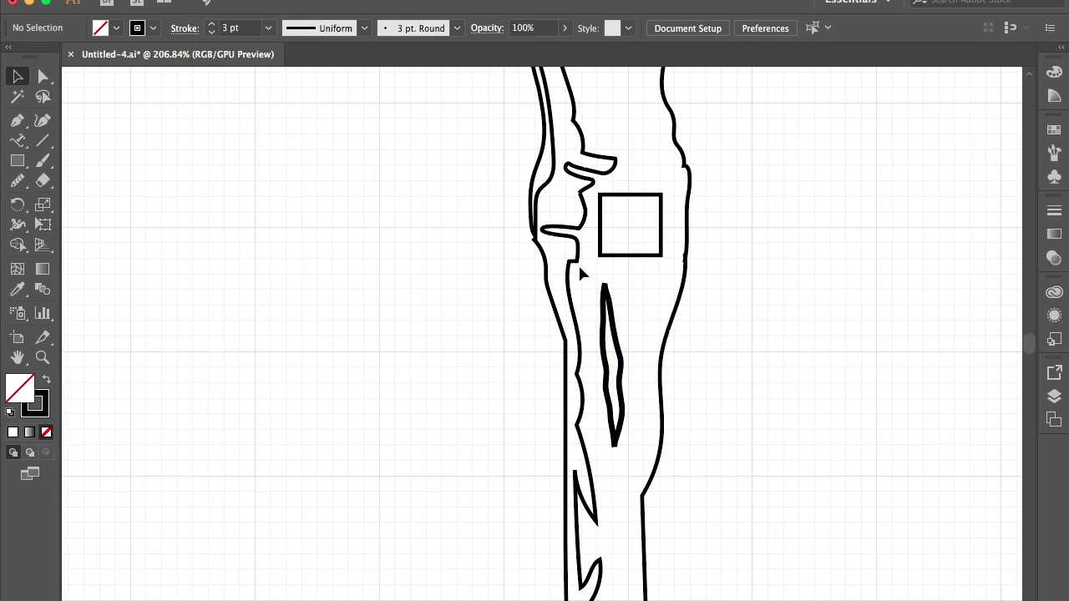
key("ctrl+0")
scroll(579, 267, "up", 2)
scroll(580, 268, "up", 5)
scroll(551, 334, "down", 3)
scroll(535, 436, "down", 2)
scroll(536, 436, "left", 3)
scroll(552, 401, "down", 1)
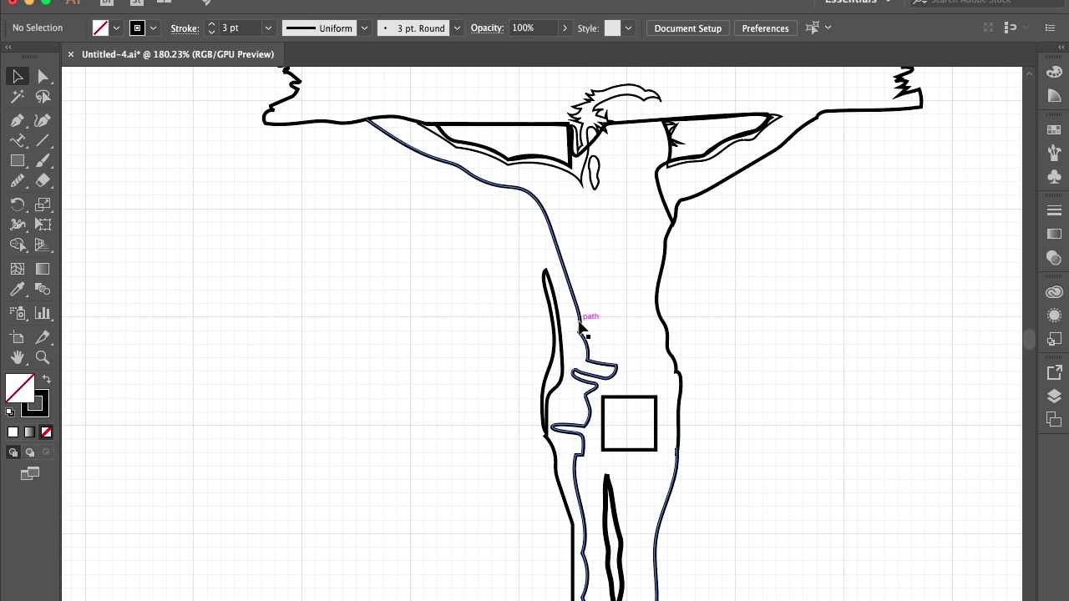
scroll(579, 327, "up", 4)
scroll(632, 393, "right", 1)
left_click(17, 180)
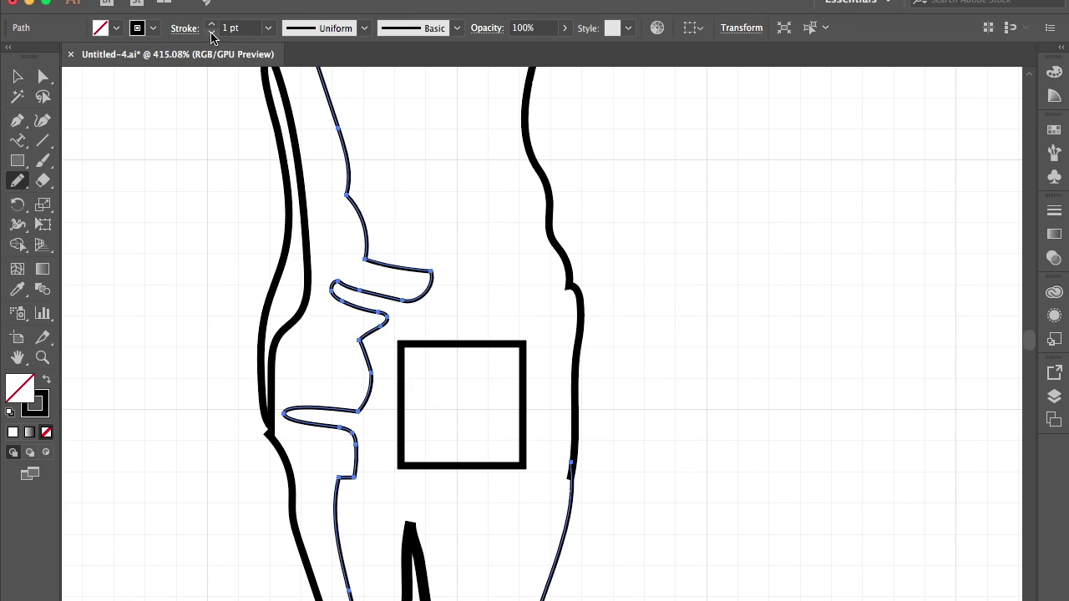
- Trace a 2 pt freehand path from the waist up the torso and arm, across the collar to the neck
left_click_drag(575, 458, 484, 408)
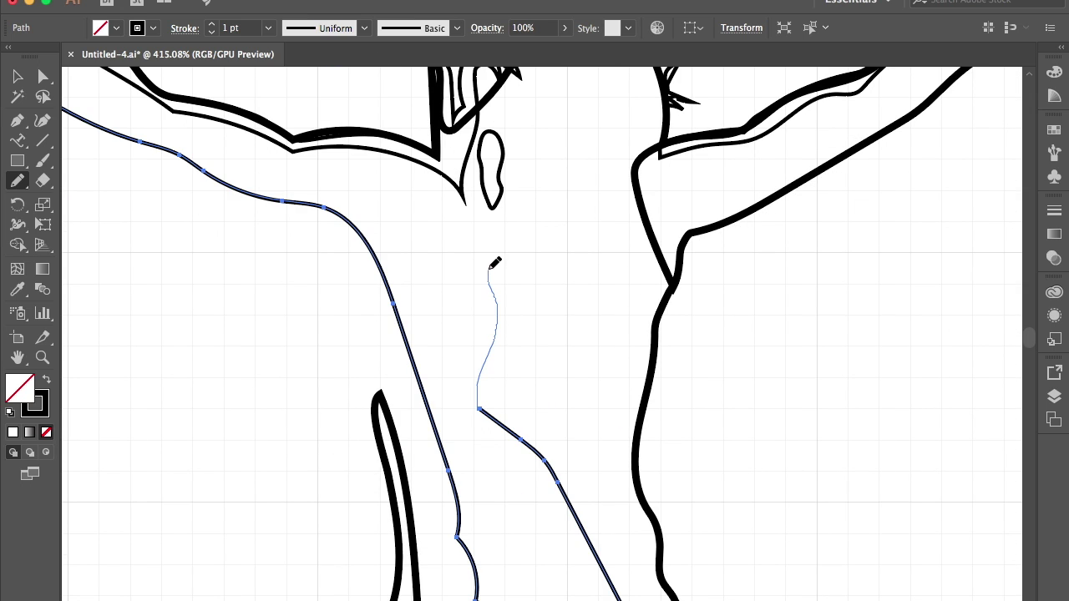
left_click_drag(479, 197, 476, 200)
scroll(476, 200, "up", 5)
left_click_drag(355, 209, 574, 218)
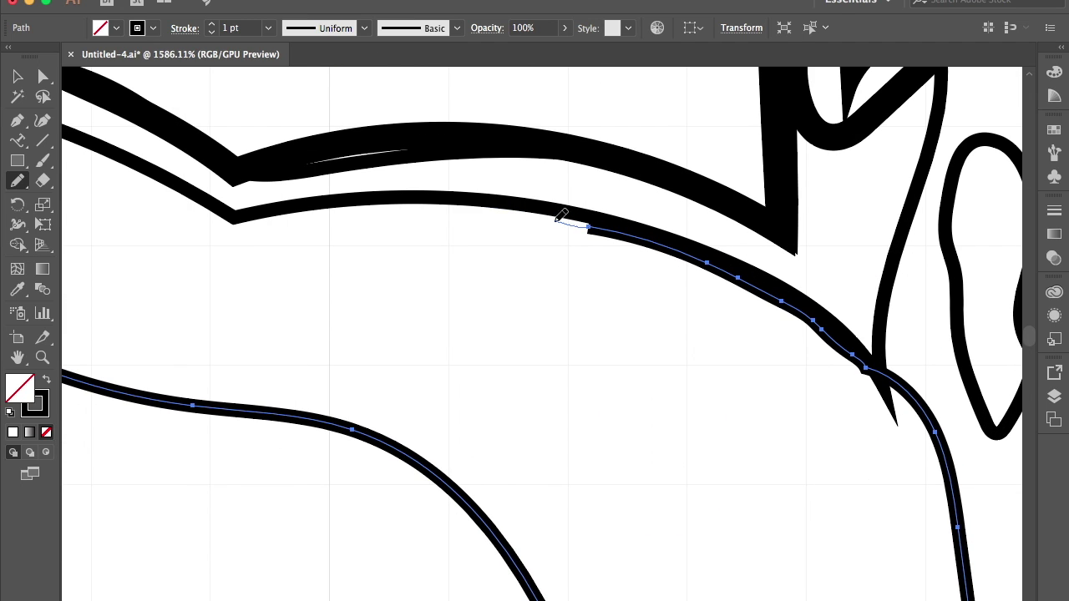
left_click_drag(213, 207, 250, 150)
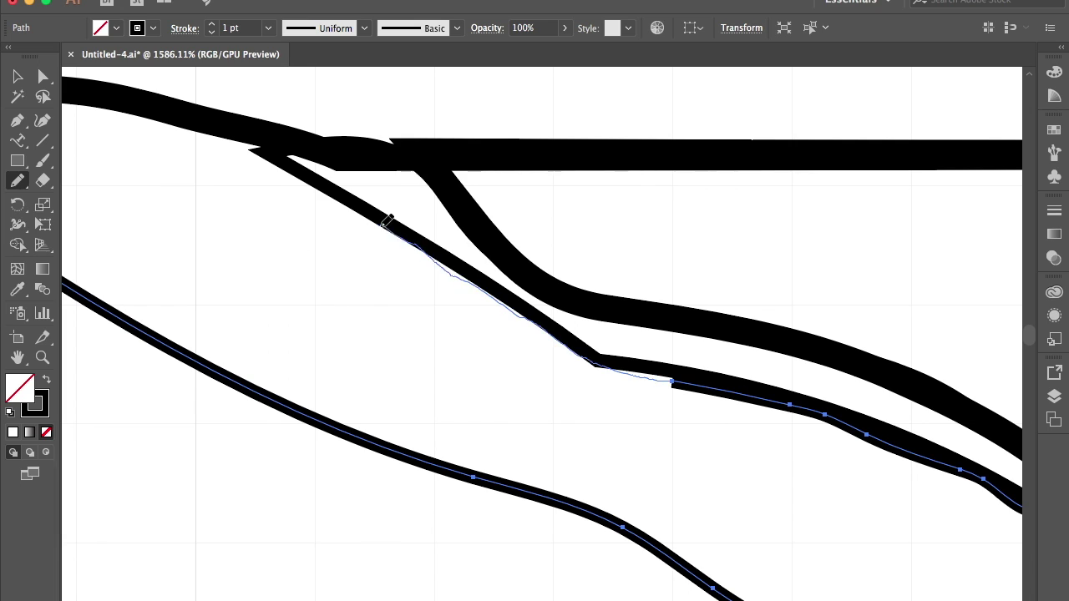
left_click_drag(397, 225, 709, 277)
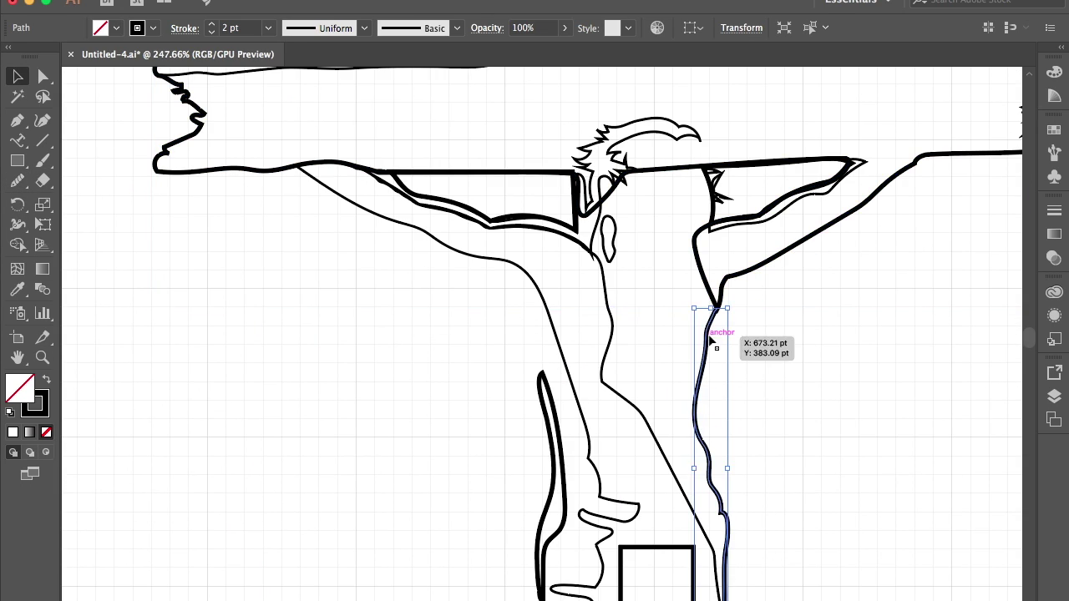
left_click_drag(622, 148, 739, 320)
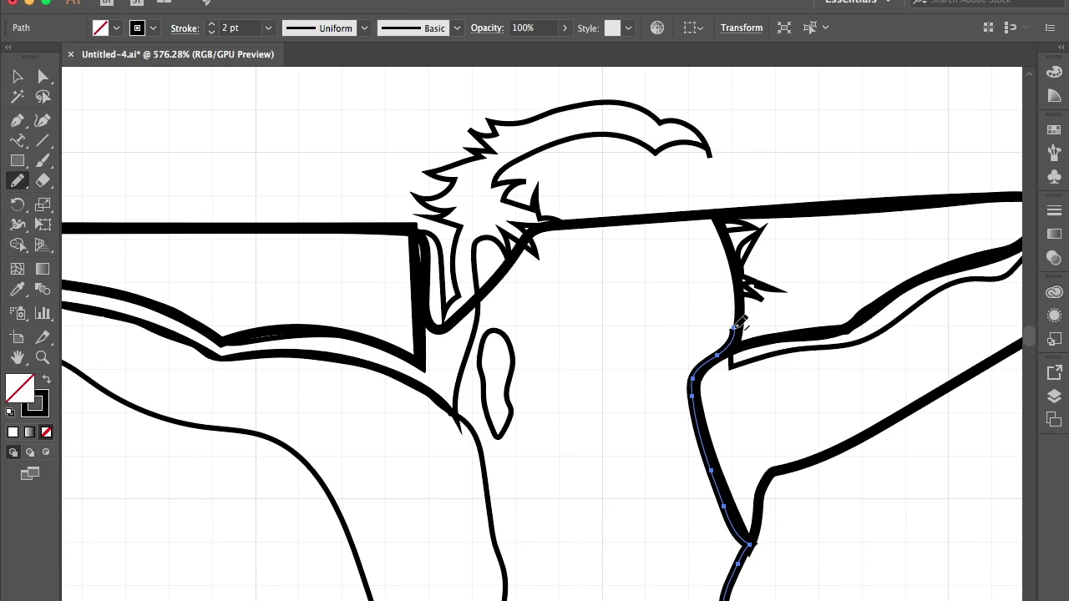
left_click_drag(673, 194, 699, 230)
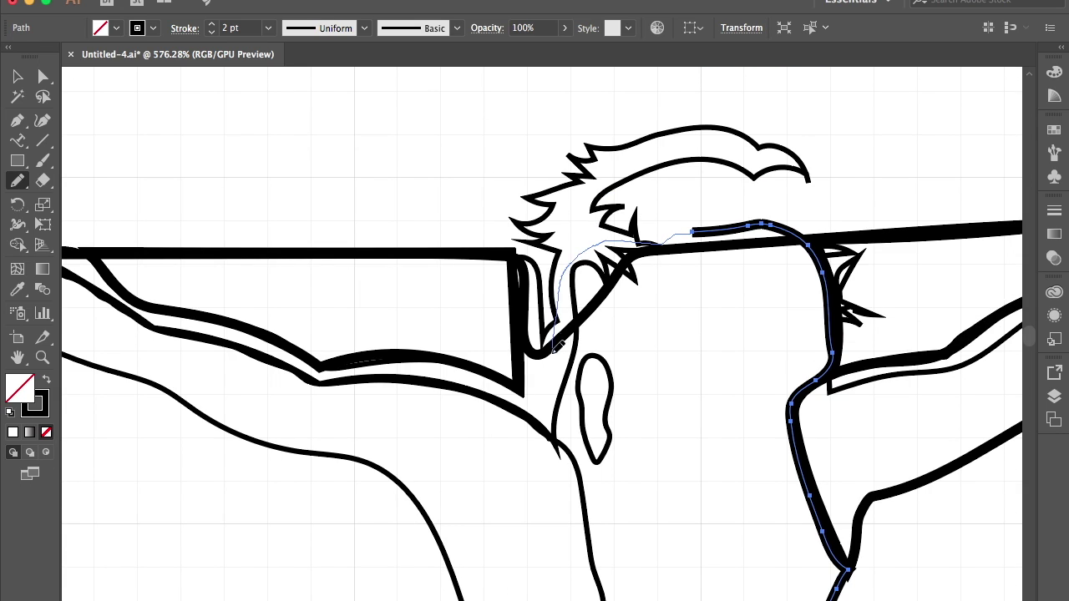
left_click_drag(559, 345, 607, 376)
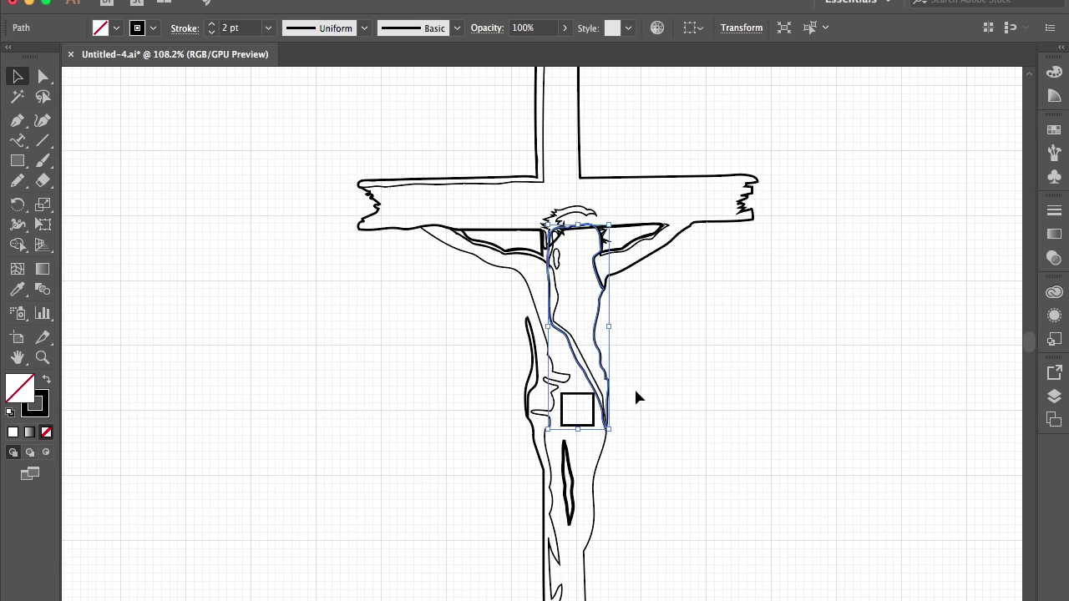
- Give the first traced path a fill swatch and change its stacking order
scroll(607, 376, "up", 3)
right_click(596, 226)
left_click(153, 27)
left_click(34, 50)
right_click(570, 299)
left_click(803, 546)
left_click(689, 367)
- Fill the arm edge path with white
scroll(737, 386, "up", 3)
left_click(153, 28)
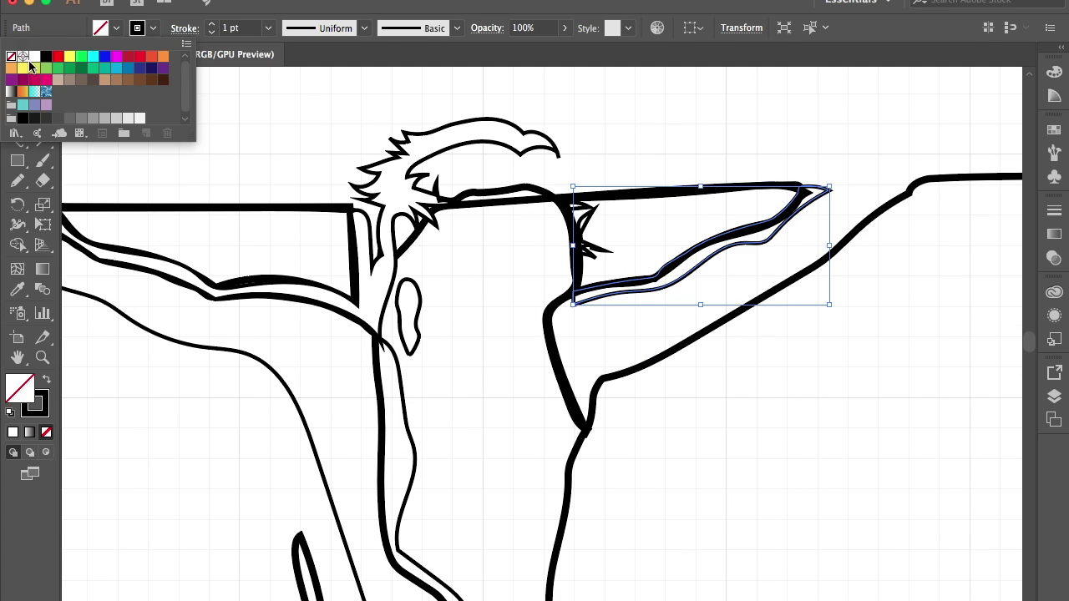
left_click(16, 55)
left_click(568, 410)
scroll(576, 409, "up", 4)
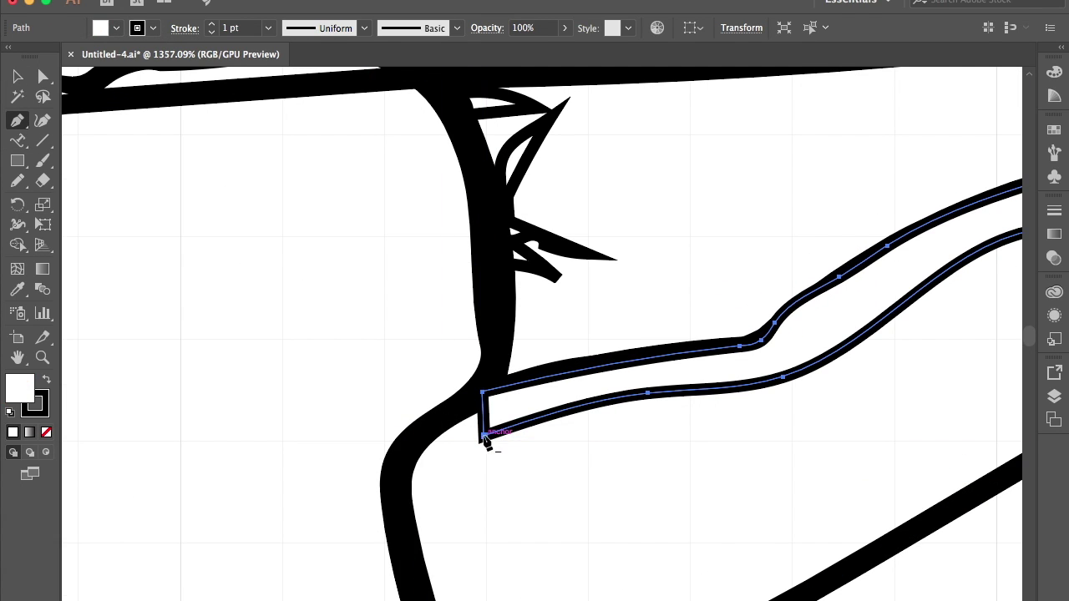
- Select another path on the arm while scrolling around the figure
key("v")
scroll(819, 474, "down", 5)
left_click(591, 379)
scroll(590, 379, "up", 4)
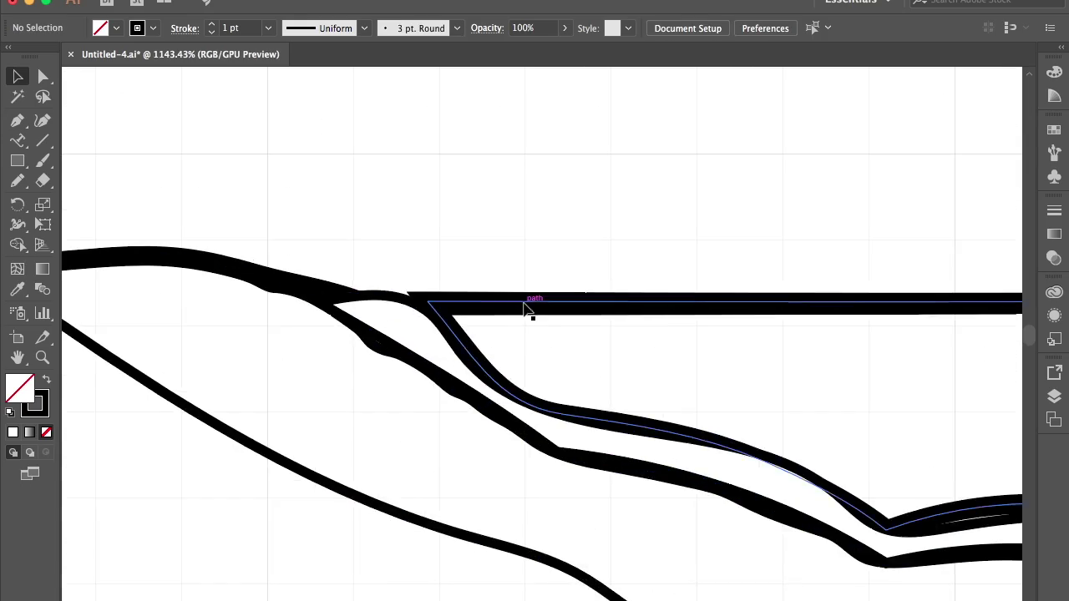
scroll(404, 301, "down", 2)
scroll(404, 300, "up", 3)
scroll(306, 225, "down", 4)
scroll(584, 370, "up", 2)
left_click(18, 182)
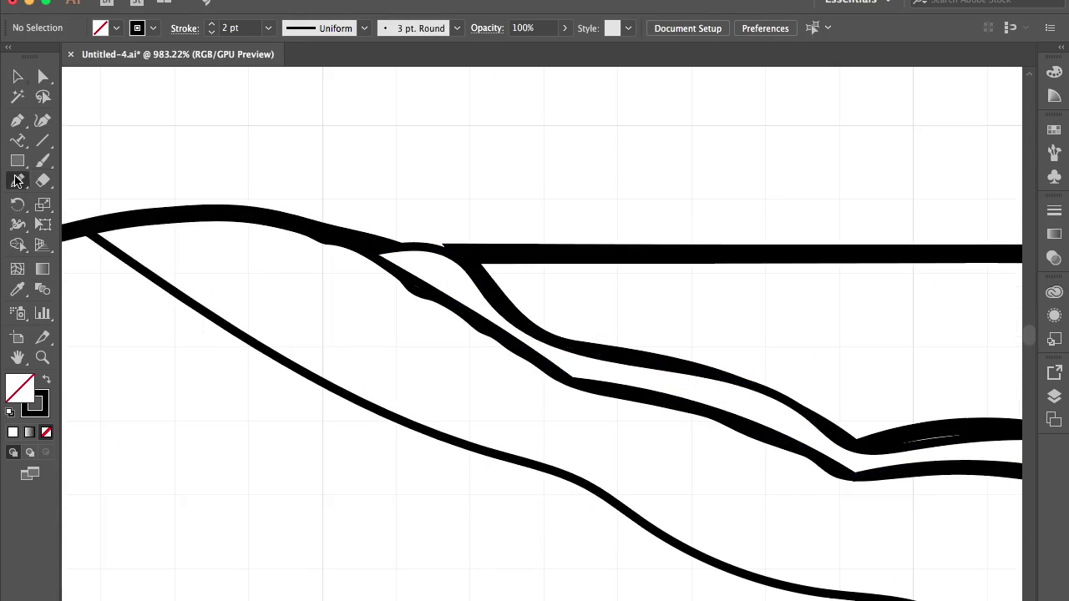
key("v")
scroll(510, 281, "down", 5)
scroll(511, 281, "down", 2)
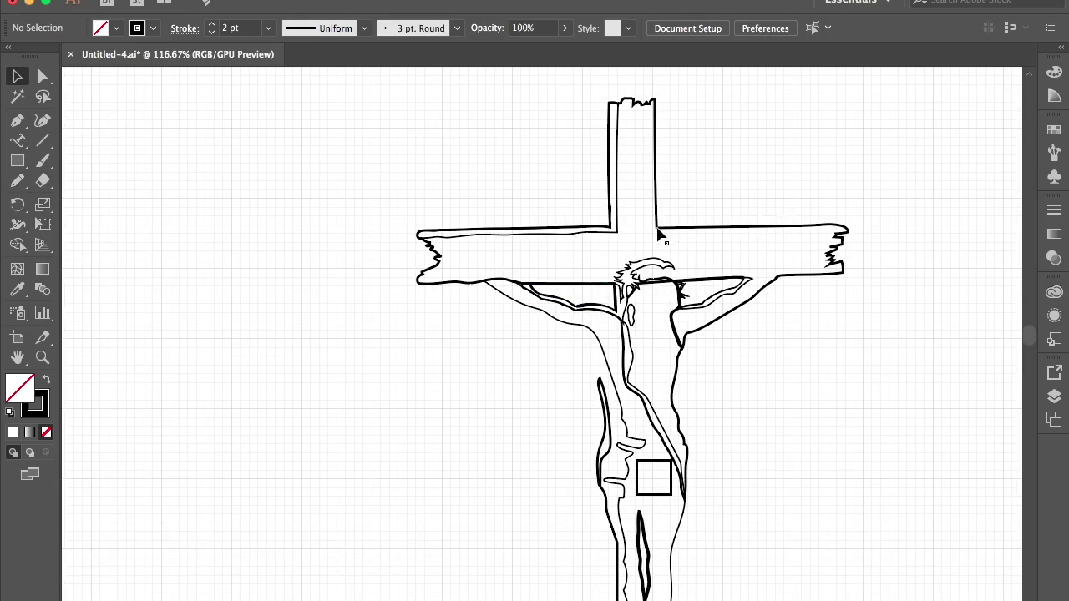
scroll(685, 290, "up", 3)
- Bring the cross outline to the front and swap its colours so it fills solid black
left_click(686, 293)
scroll(687, 293, "up", 3)
right_click(573, 298)
left_click(740, 539)
key("d")
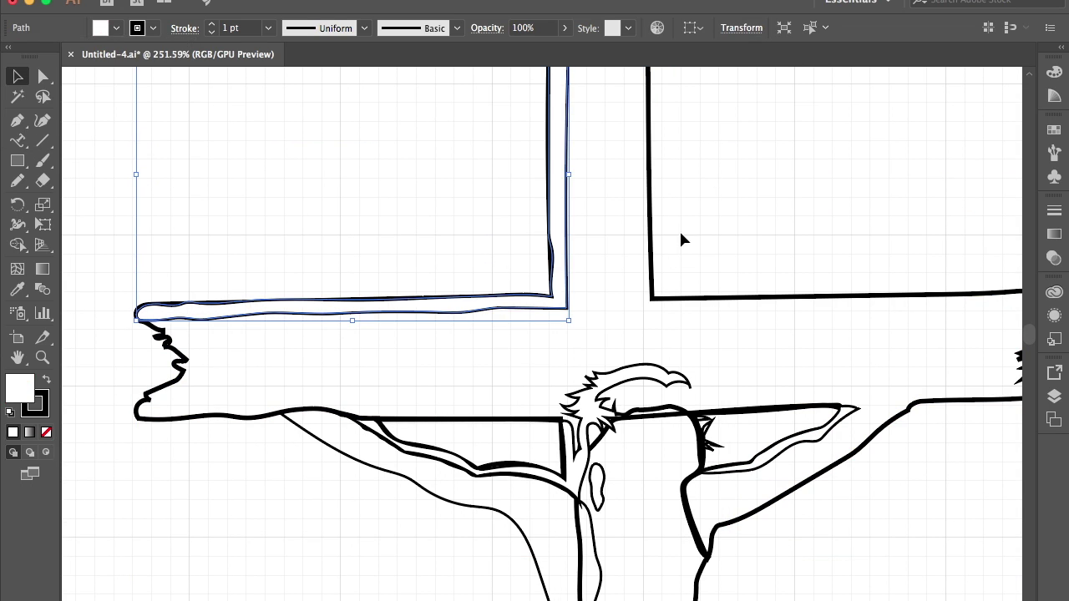
key("shift+x")
scroll(676, 164, "up", 2)
- Fill two of the figure's body shapes with black
left_click(115, 28)
left_click(585, 334)
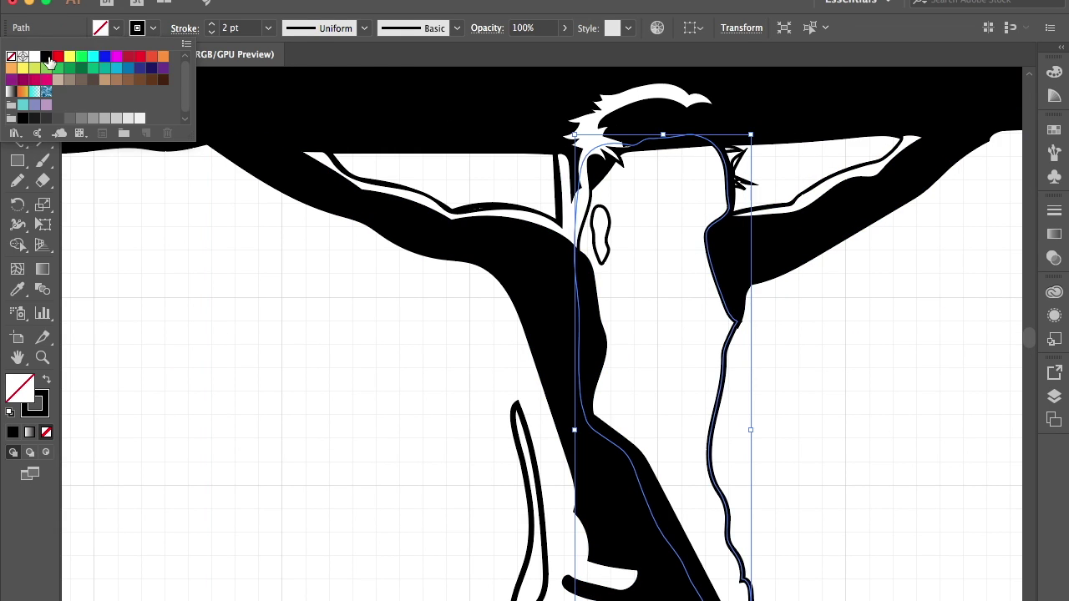
scroll(717, 255, "up", 3)
left_click(717, 259)
left_click(115, 28)
left_click(854, 522)
scroll(854, 522, "down", 5)
left_click(576, 251)
- Fill the sliver beside the leg with white
left_click(116, 28)
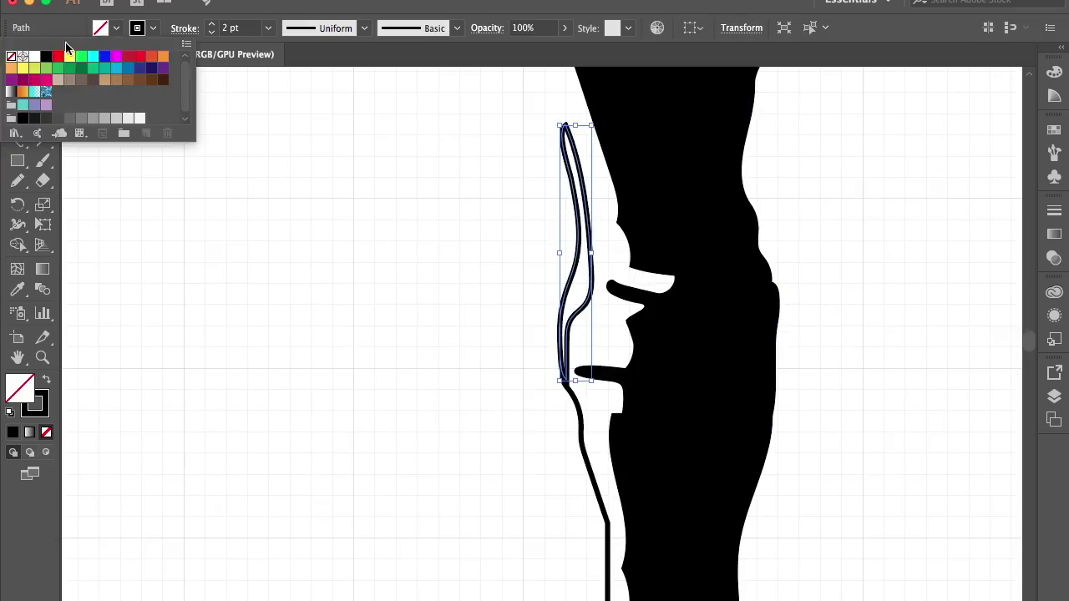
left_click(692, 298)
scroll(666, 279, "down", 3)
scroll(693, 276, "up", 3)
scroll(789, 260, "down", 4)
scroll(786, 249, "up", 3)
scroll(773, 245, "up", 3)
scroll(713, 200, "up", 2)
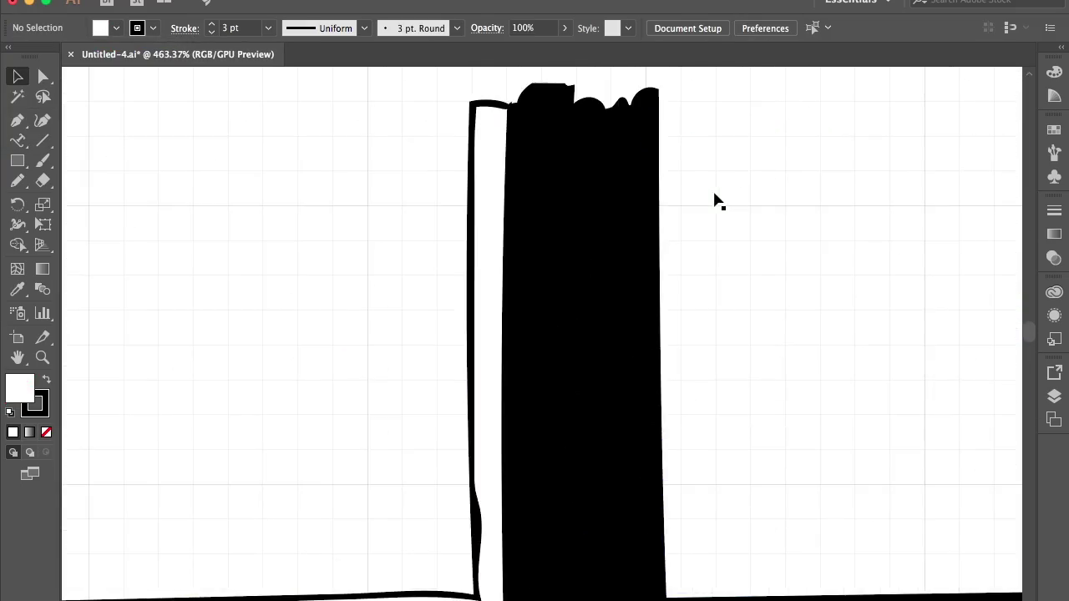
scroll(558, 317, "up", 2)
scroll(558, 317, "up", 1)
- Select the small spike beside the head for anchor-point editing with Direct Selection
left_click(558, 321)
left_click(17, 181)
scroll(462, 341, "up", 4)
left_click(17, 180)
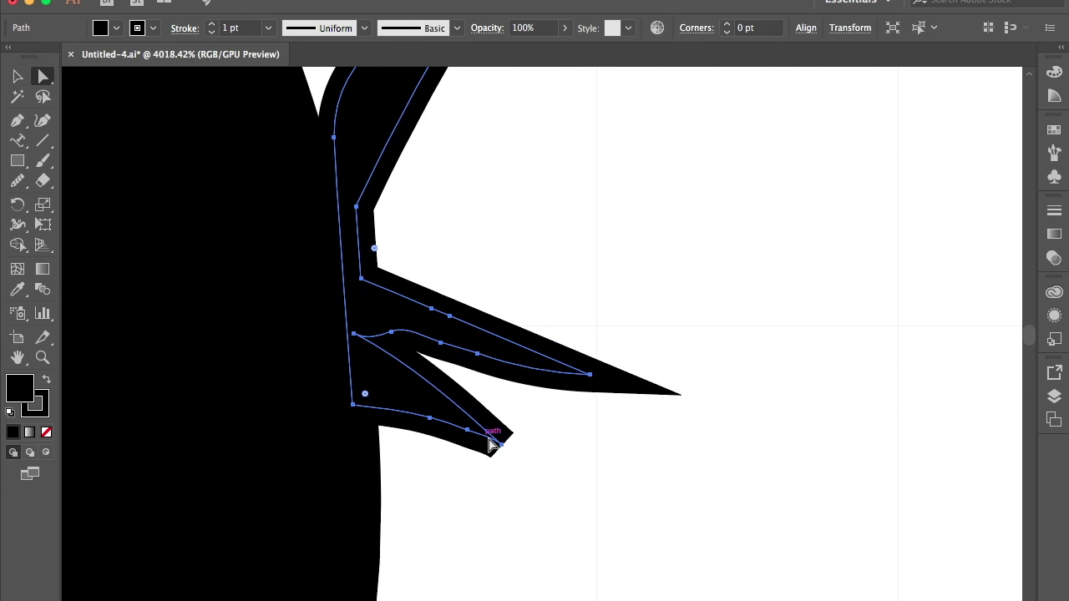
- Select the thin white strip at the upright's bottom and redraw it with the Pencil
key("v")
left_click(713, 267)
scroll(713, 267, "down", 3)
scroll(835, 418, "down", 5)
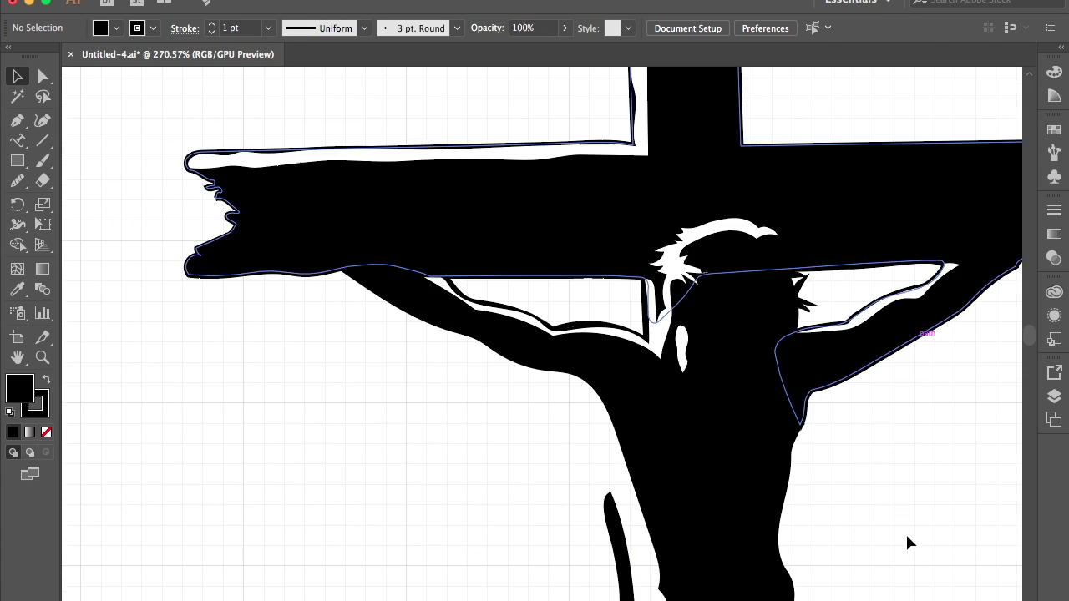
scroll(907, 541, "down", 3)
scroll(742, 350, "down", 2)
scroll(585, 555, "up", 5)
left_click(526, 355)
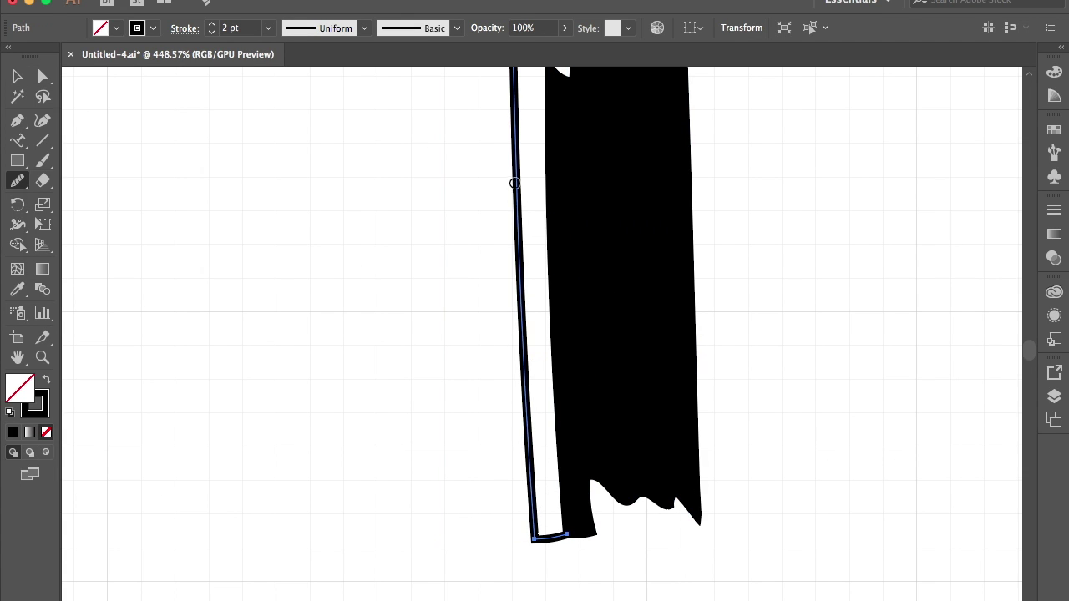
left_click(18, 179)
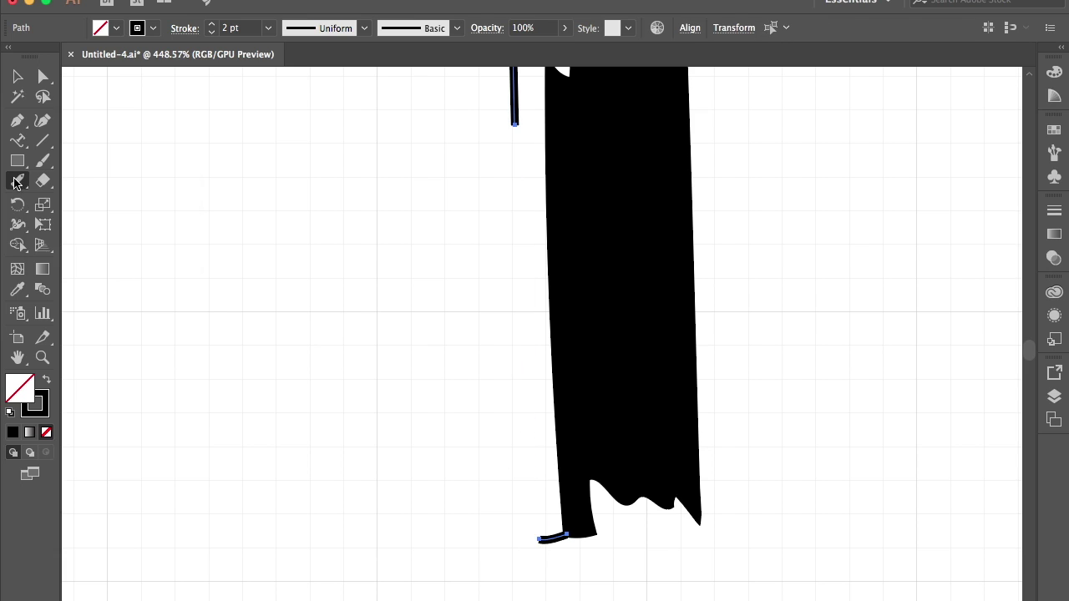
scroll(422, 521, "down", 5)
scroll(675, 496, "up", 5)
scroll(655, 307, "down", 1)
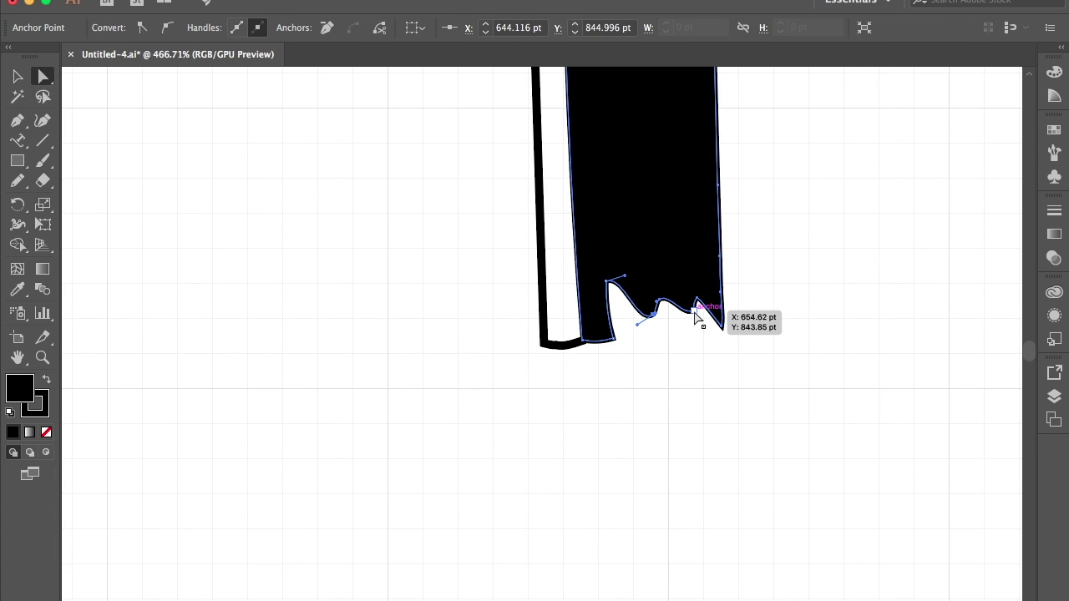
- Select all the crucifix artwork and group it together
left_click(844, 297)
scroll(843, 297, "down", 5)
scroll(804, 241, "down", 2)
scroll(815, 585, "down", 2)
key("super+a")
right_click(652, 208)
left_click(734, 310)
- Draw a white, strokeless artboard-sized rectangle and send it behind the crucifix
key("m")
left_click(116, 27)
left_click(153, 27)
left_click_drag(328, 84, 973, 598)
right_click(873, 302)
left_click(751, 568)
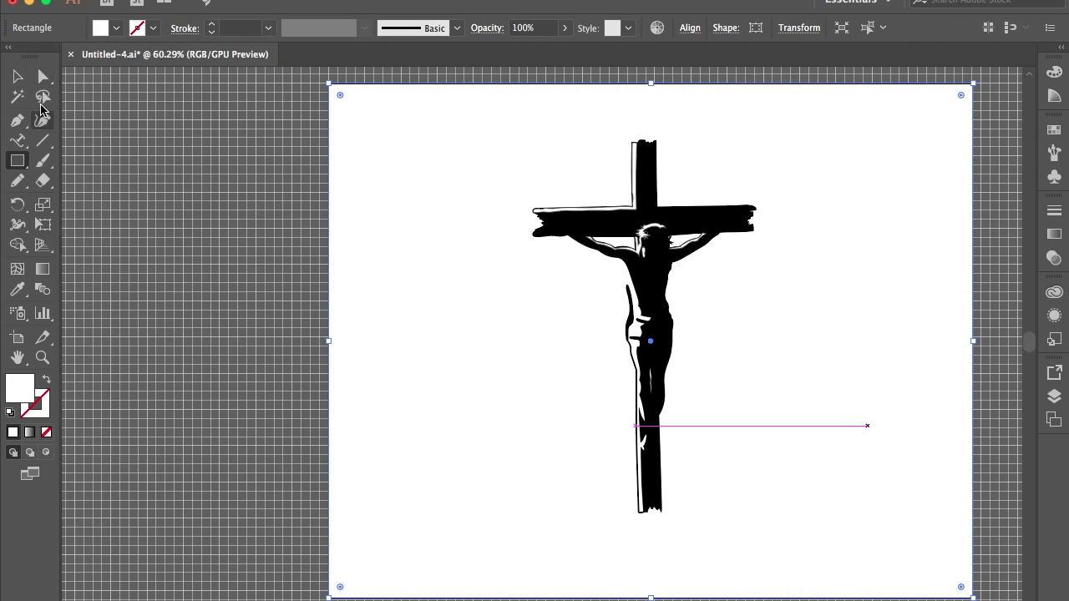
- Draw a freehand shape along the figure's right side and turn it into an area text column
key("v")
scroll(692, 286, "up", 3)
scroll(620, 320, "up", 1)
scroll(570, 208, "down", 1)
key("n")
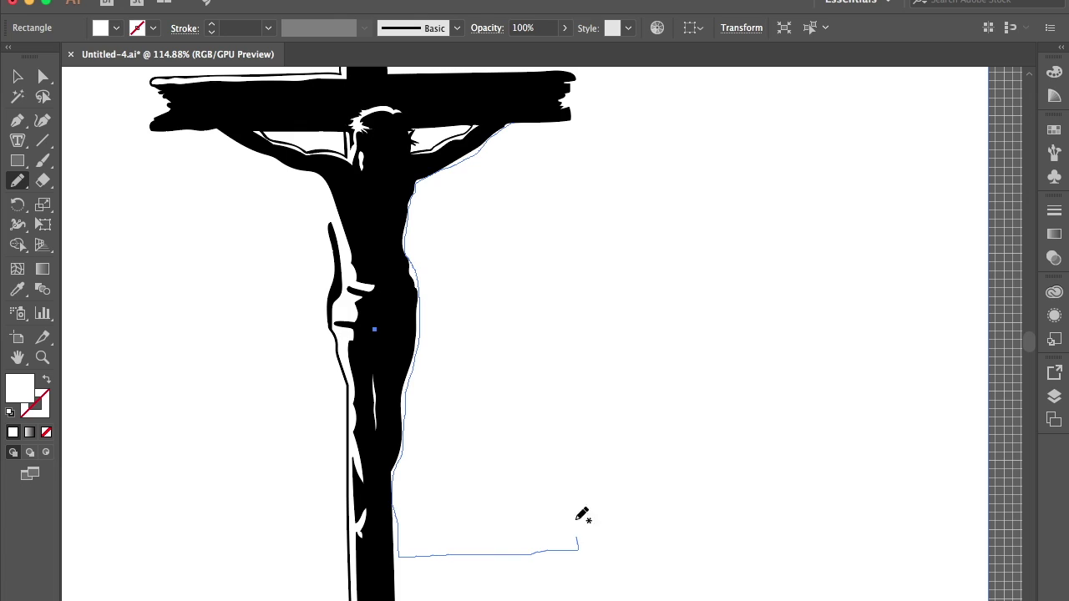
left_click(535, 259)
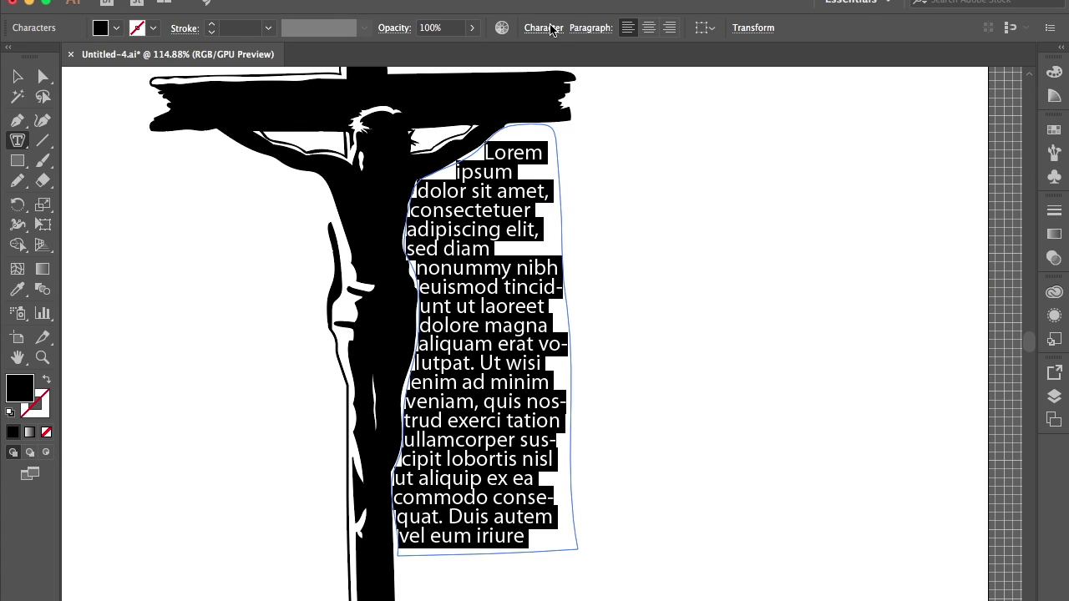
- Type the 1 Peter 2:24 verse "He himself bore our sins…" and set its leading to 18 pt
type("\"H")
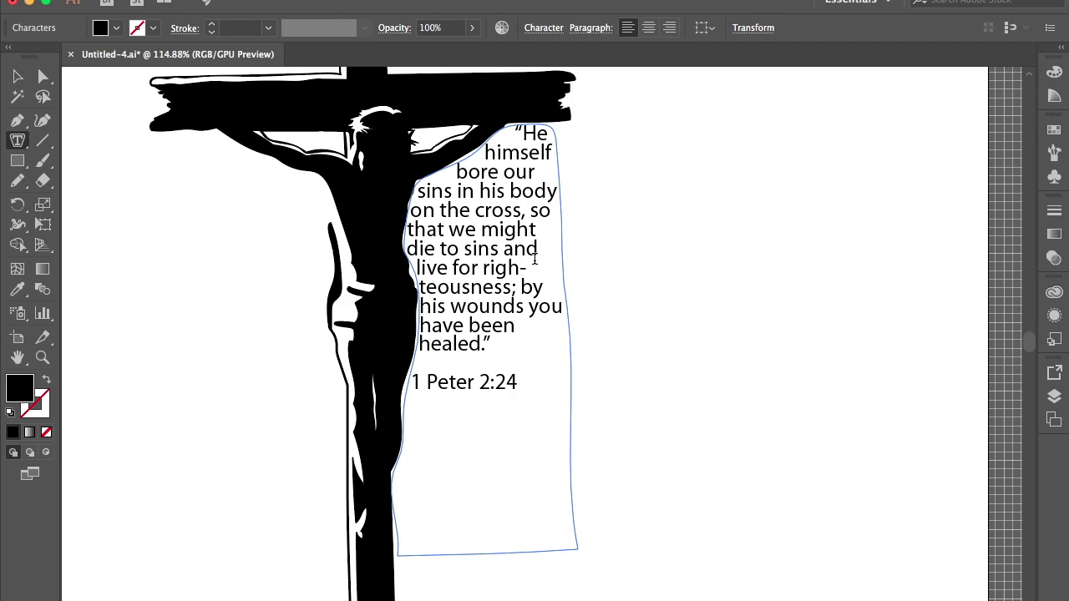
left_click(543, 27)
left_click(492, 134)
left_click(629, 237)
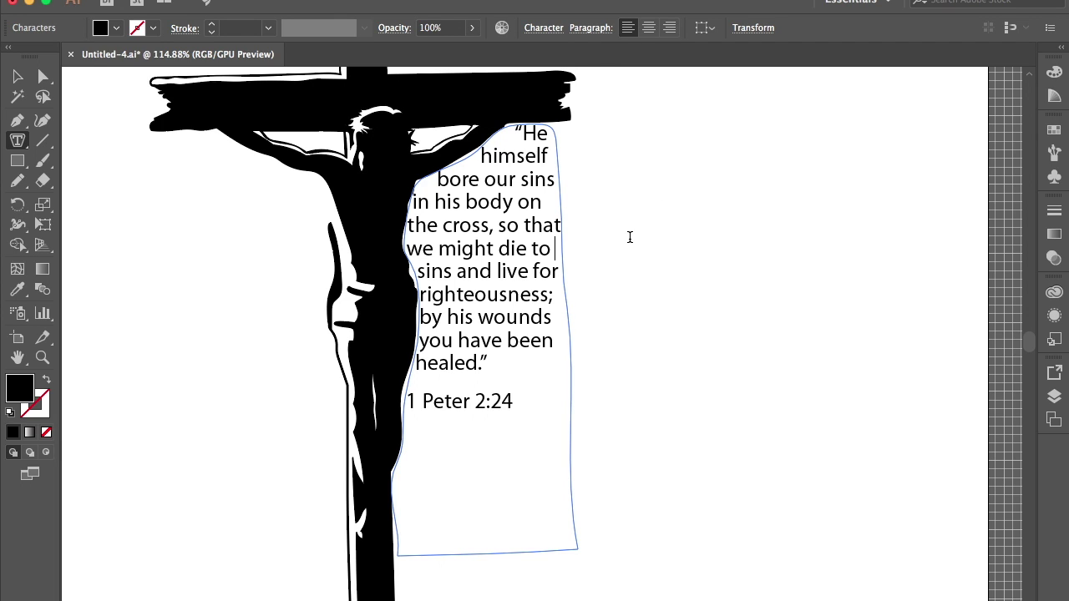
- Exit text editing, zoom out to review the whole layout, and deselect the text
key("Escape")
key("ctrl+minus")
key("ctrl+0")
left_click(646, 219)
left_click(1011, 275)
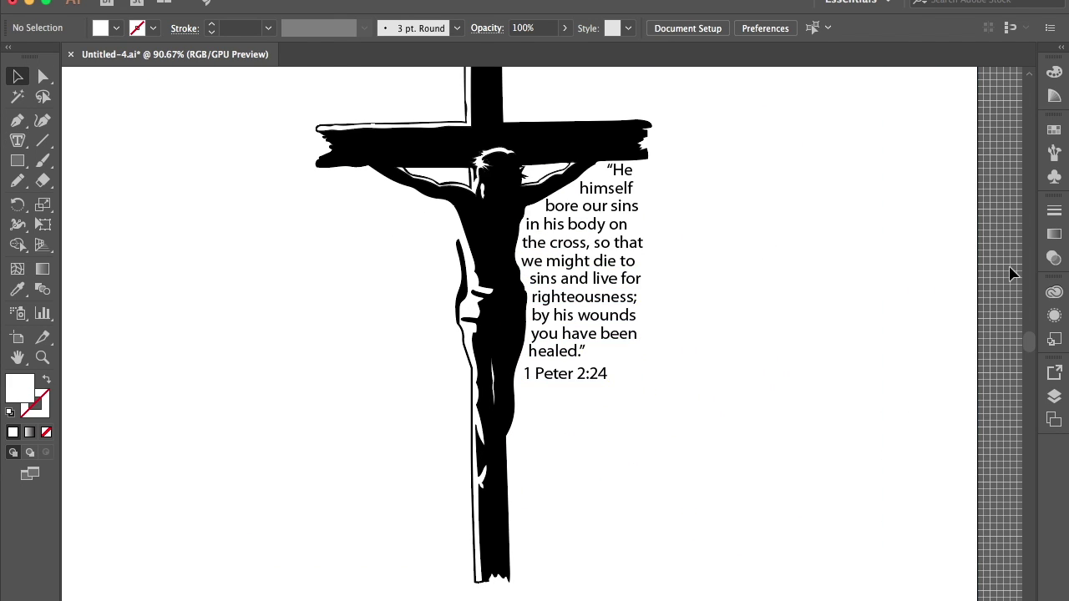